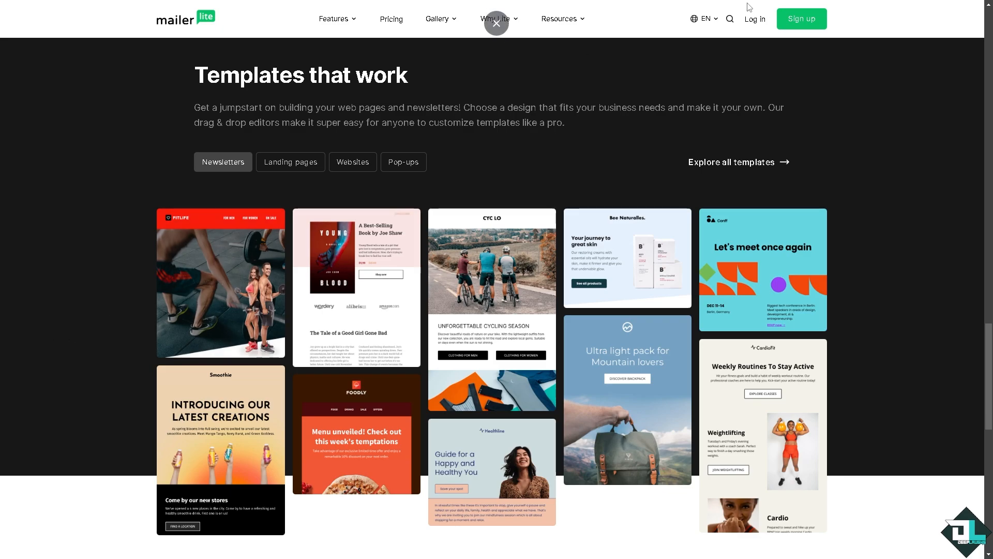
Step: Log in to the account and start a new regular campaign from the Campaigns area
click(756, 19)
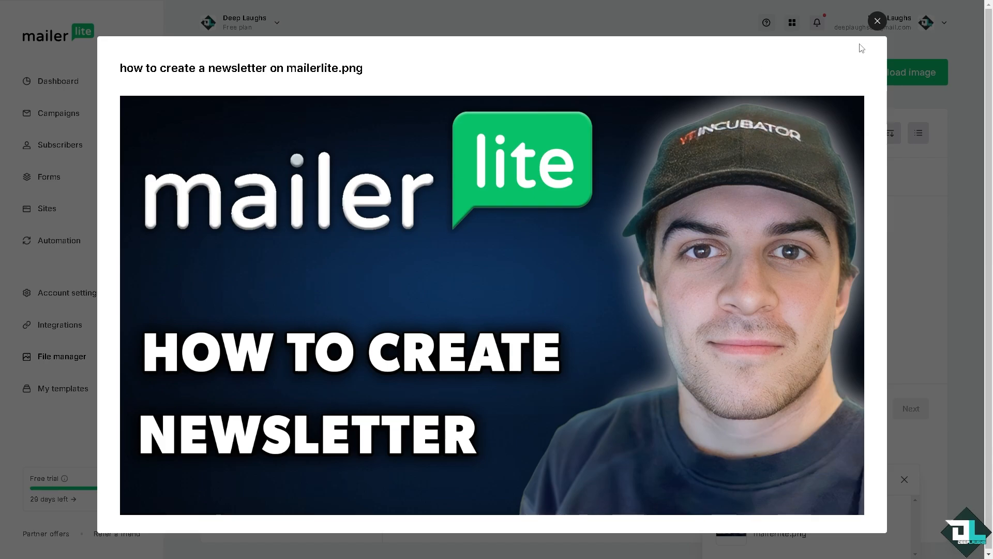
click(878, 21)
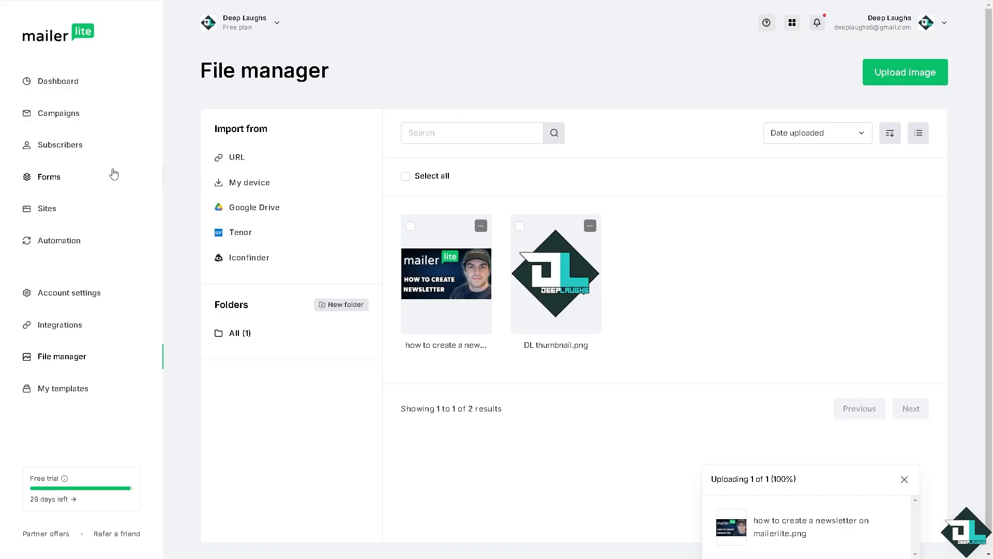
click(72, 117)
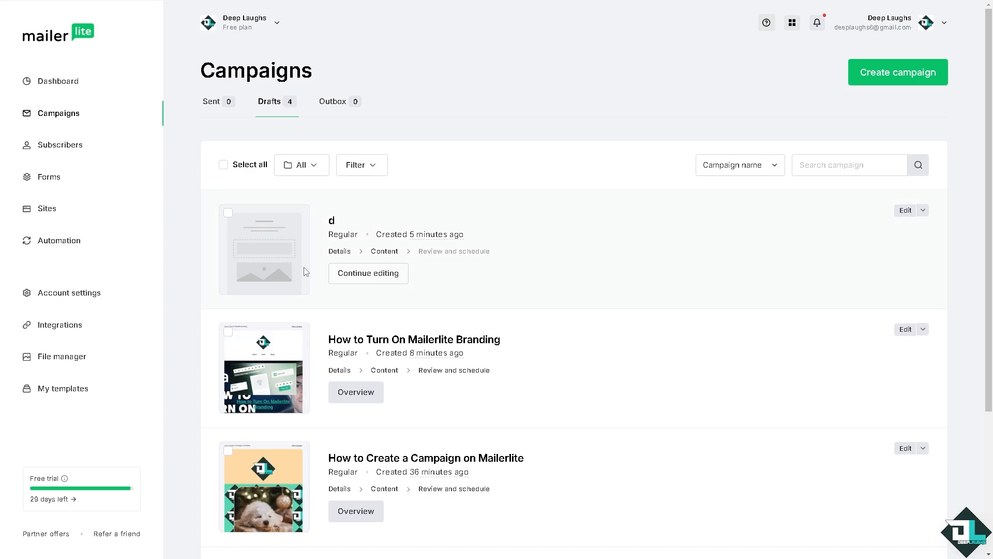
click(909, 75)
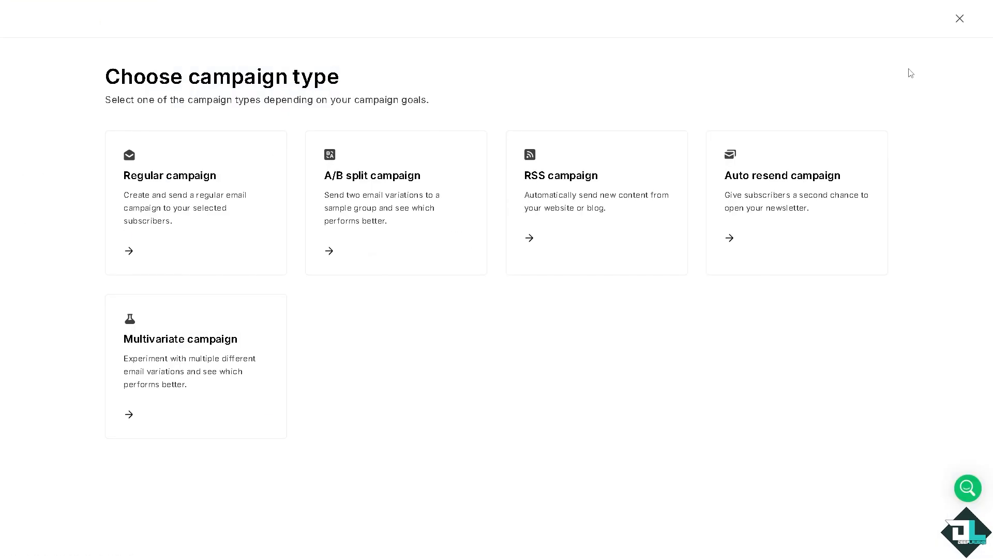
click(147, 253)
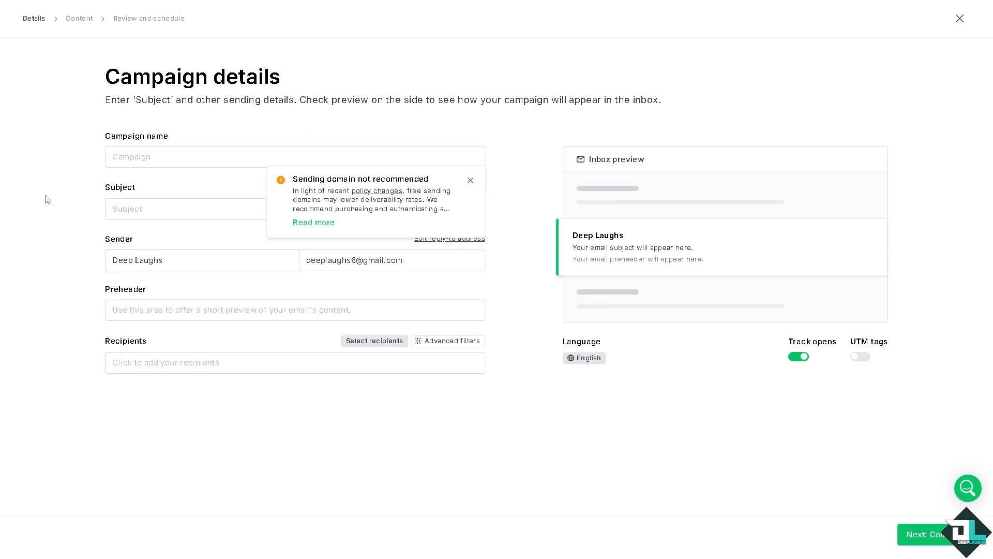
Step: Dismiss the sending domain notice and name the campaign "NEWSLETTER"
click(471, 181)
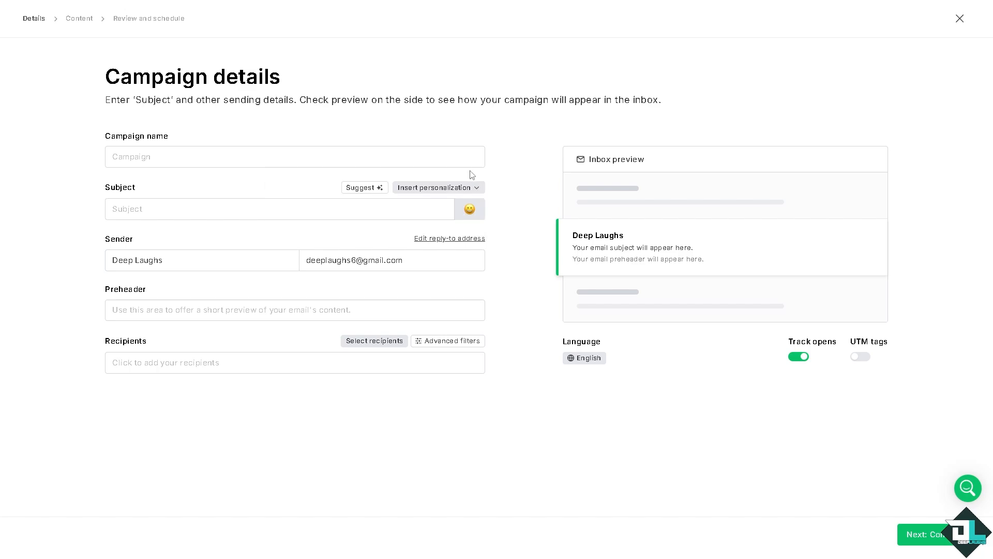
click(456, 159)
text(N)
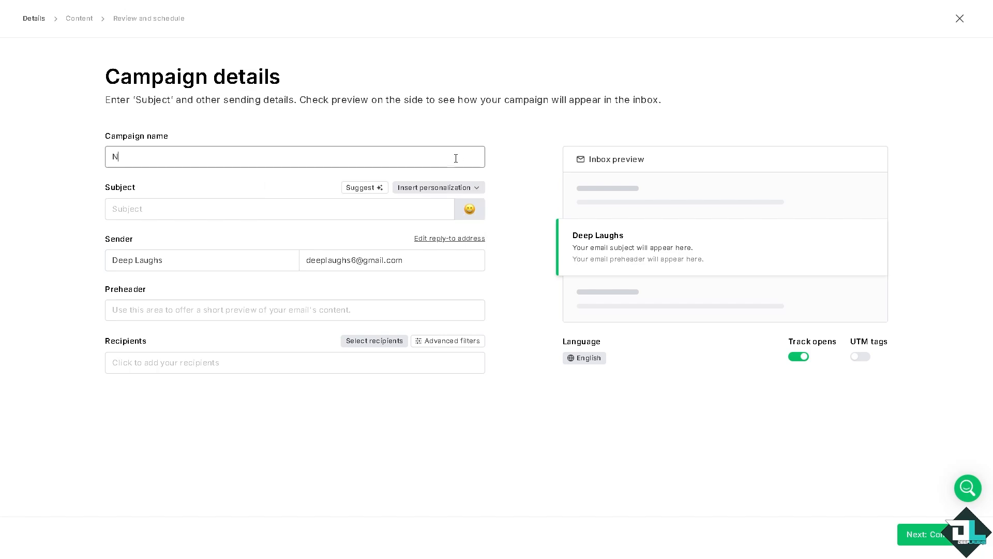
text(EWSLETTER)
Step: Set both the campaign's subject and preheader to "How to Create a Newsletter on Mailerlite"
click(271, 210)
text(how to create a newsletter on mailerlite)
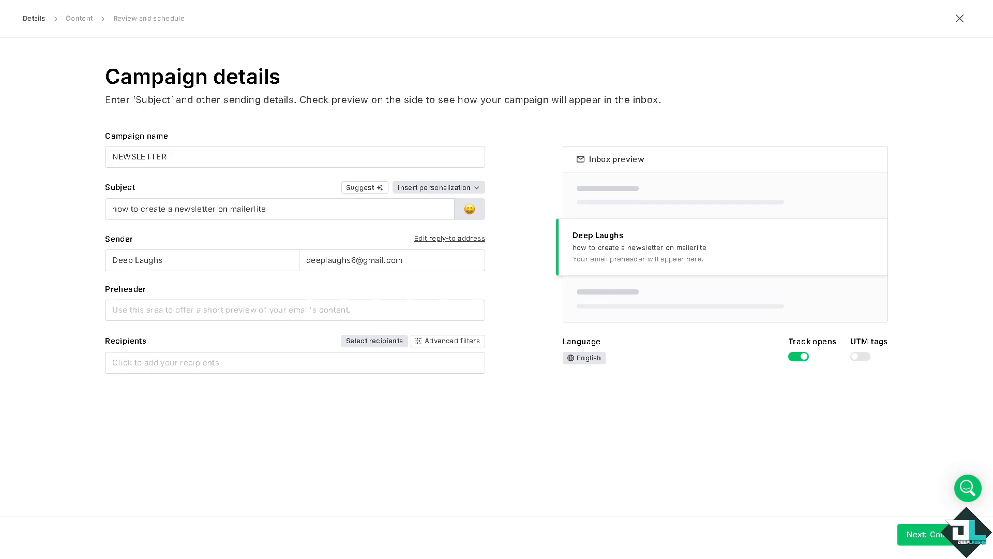
triple_click(273, 207)
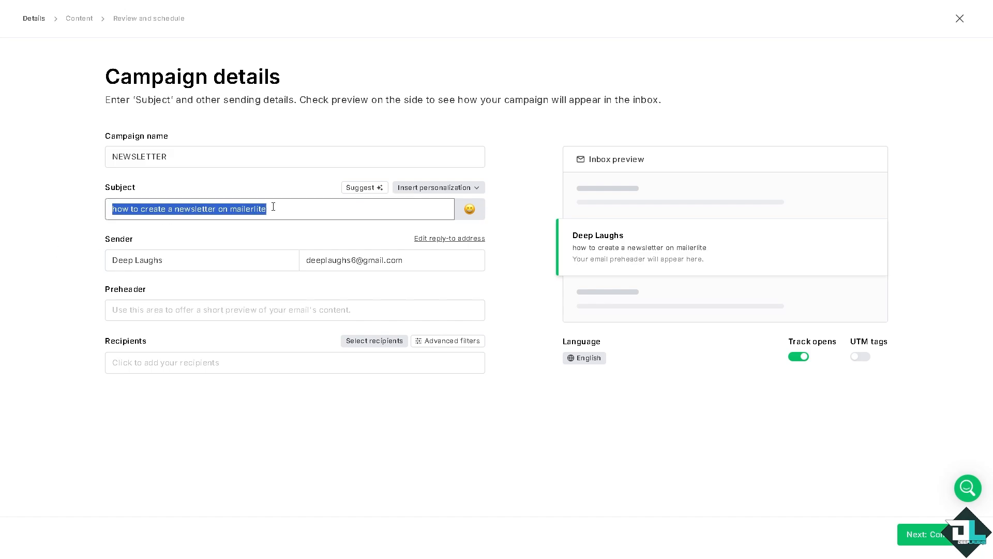
text(How to Create a Newsletter on Mailerlite)
click(162, 311)
text(How to Create a Newsletter on Mailerlite)
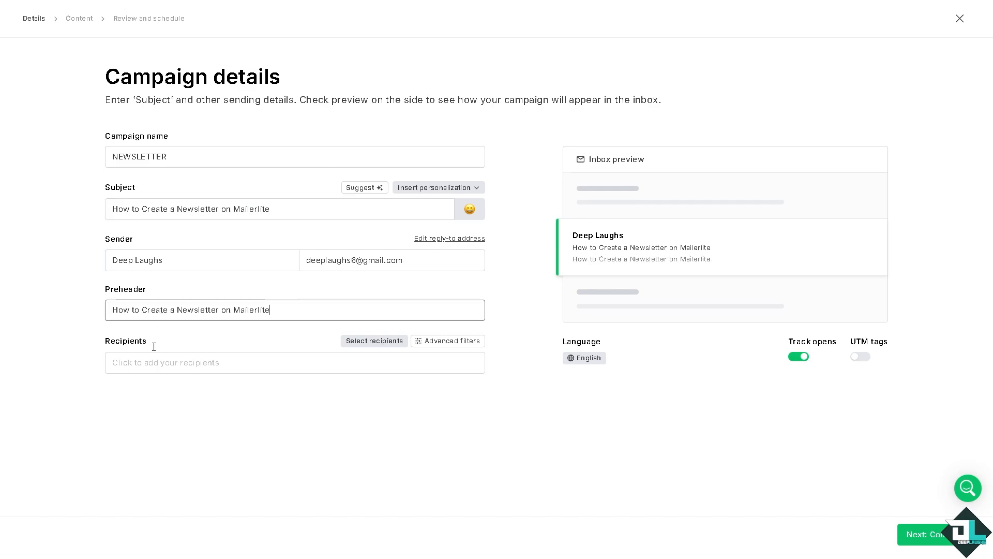
Step: Select all active subscribers as the campaign's recipients
click(175, 371)
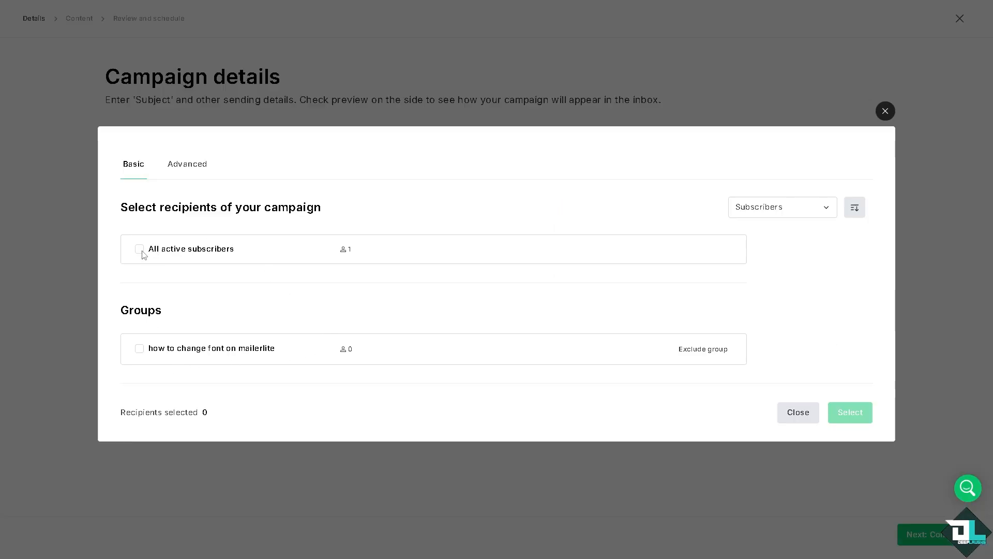
click(140, 250)
click(854, 414)
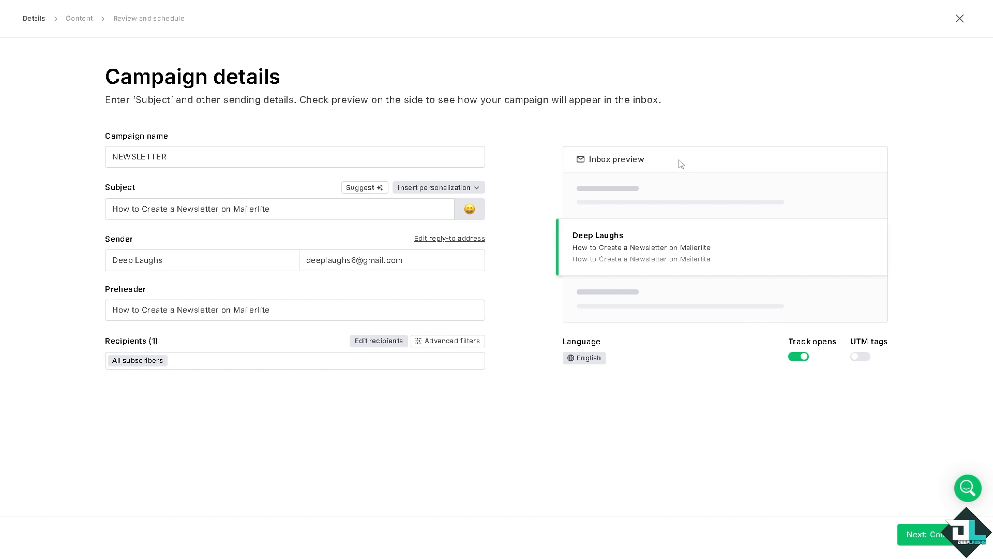
Step: Enable UTM tags for the campaign and continue to the email design stage
click(863, 359)
click(934, 535)
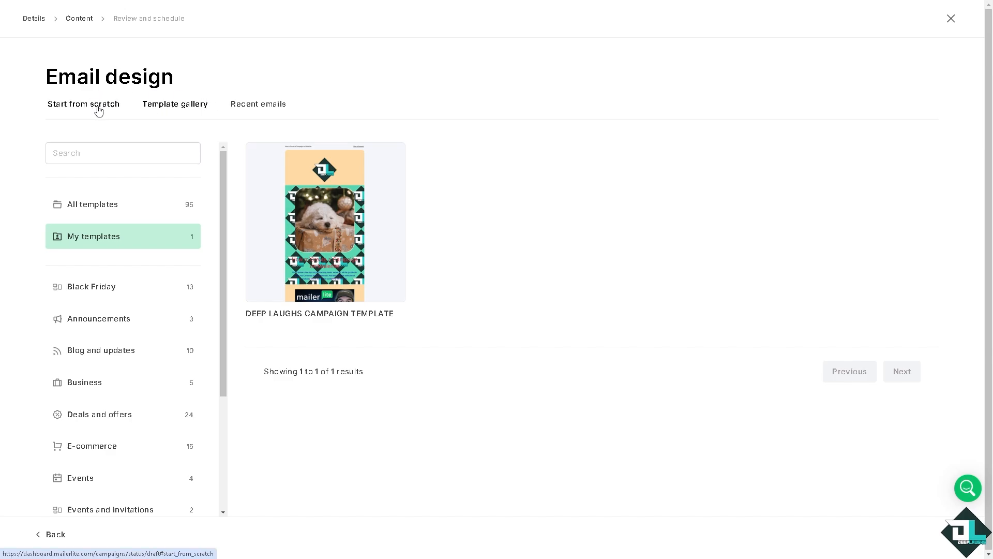
Step: Check the start-from-scratch editor options, and search all templates in the gallery for "NEWS"
click(94, 208)
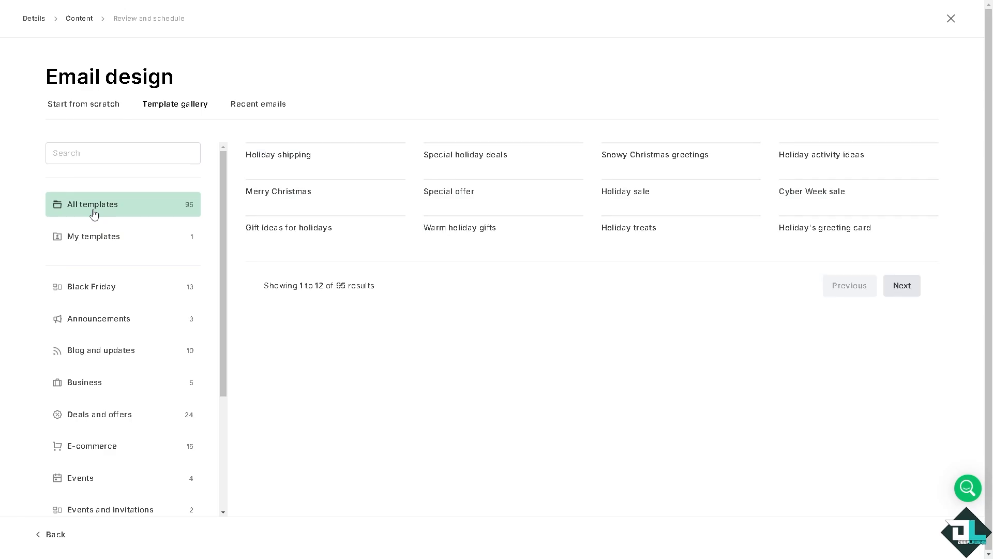
click(106, 106)
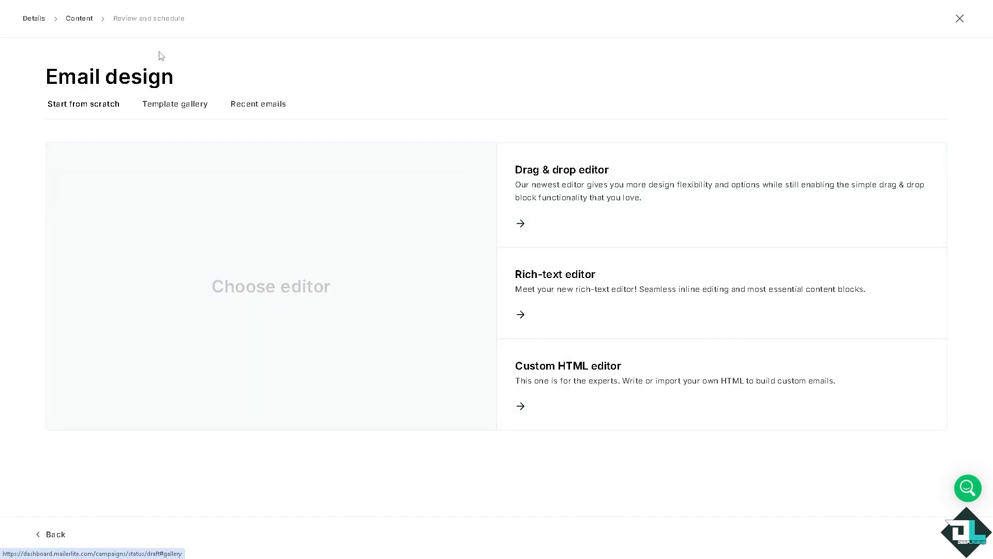
click(173, 108)
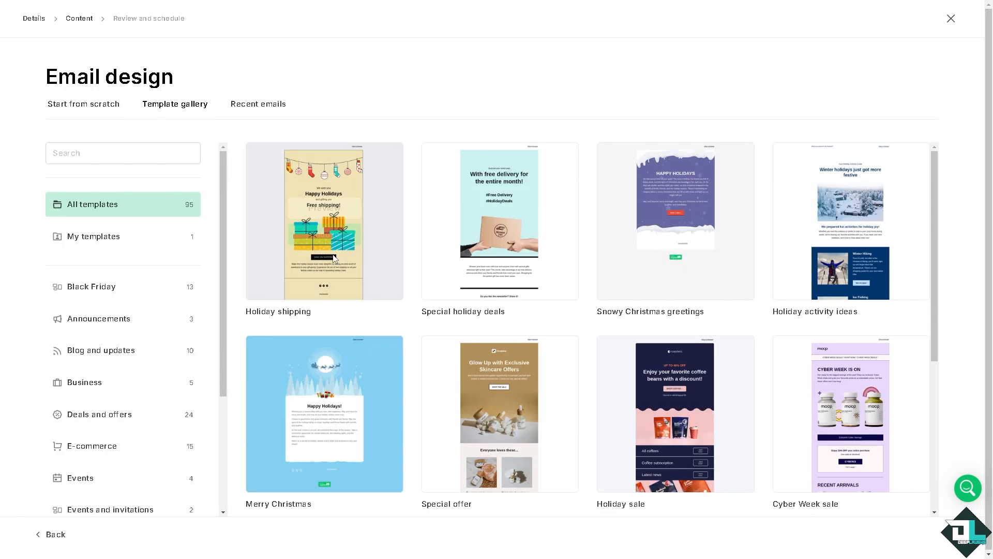
click(148, 154)
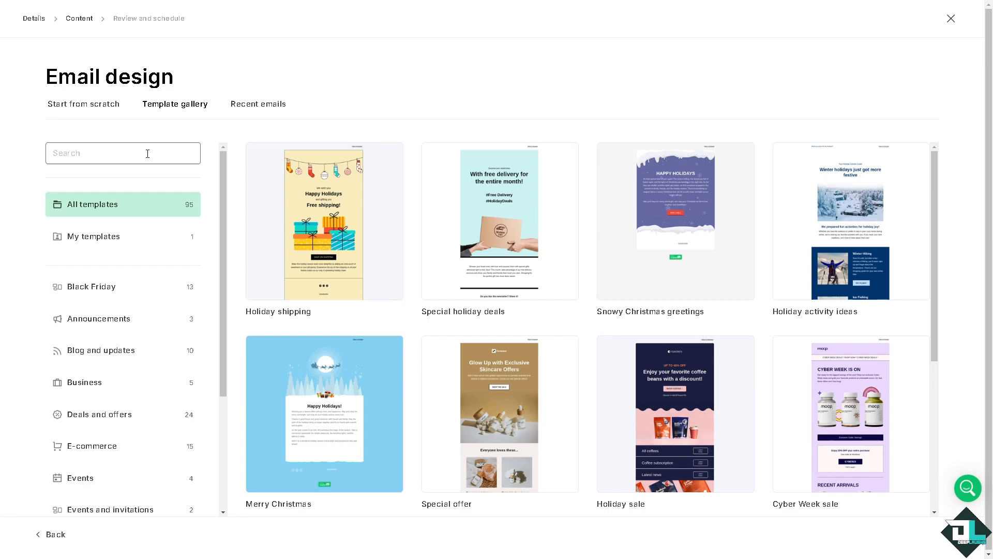
text(NEWS)
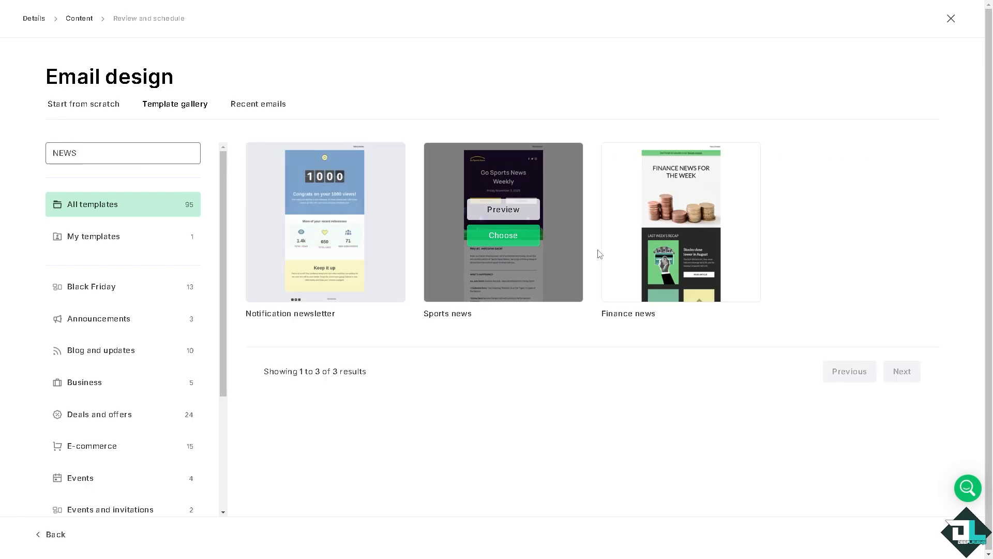
Step: Preview the Notification newsletter template from top to bottom and close the preview
mouse_move(672, 214)
mouse_move(308, 222)
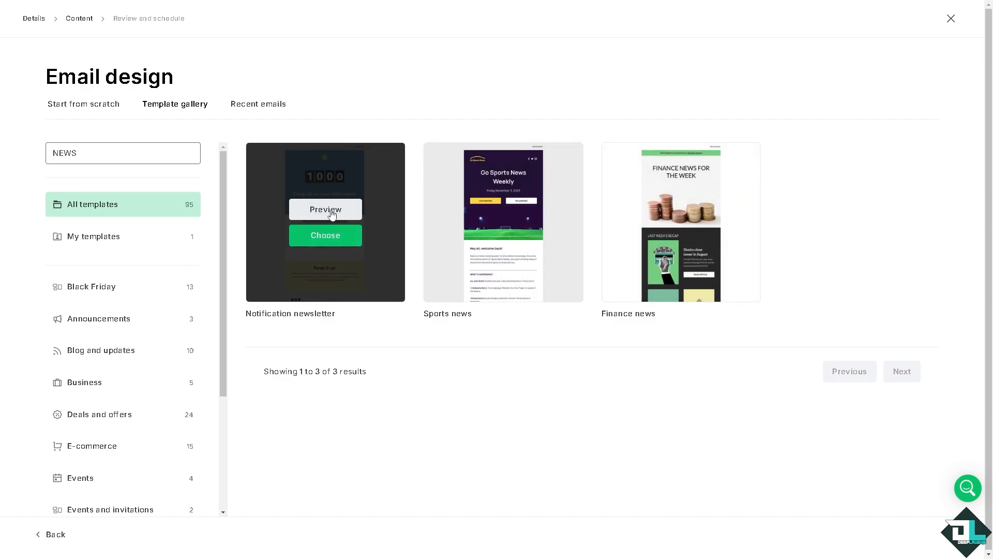
click(331, 212)
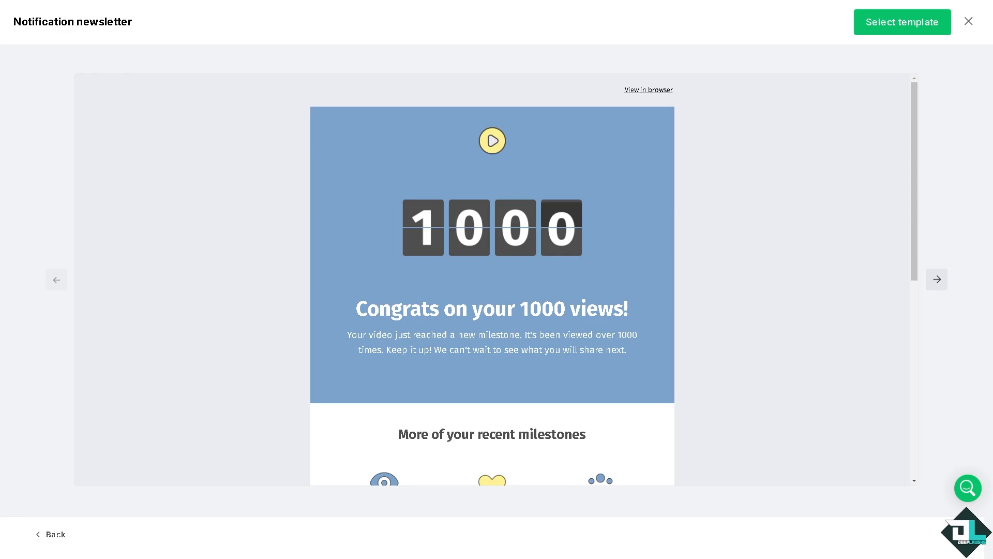
scroll(477, 227, down, 1)
scroll(520, 198, down, 7)
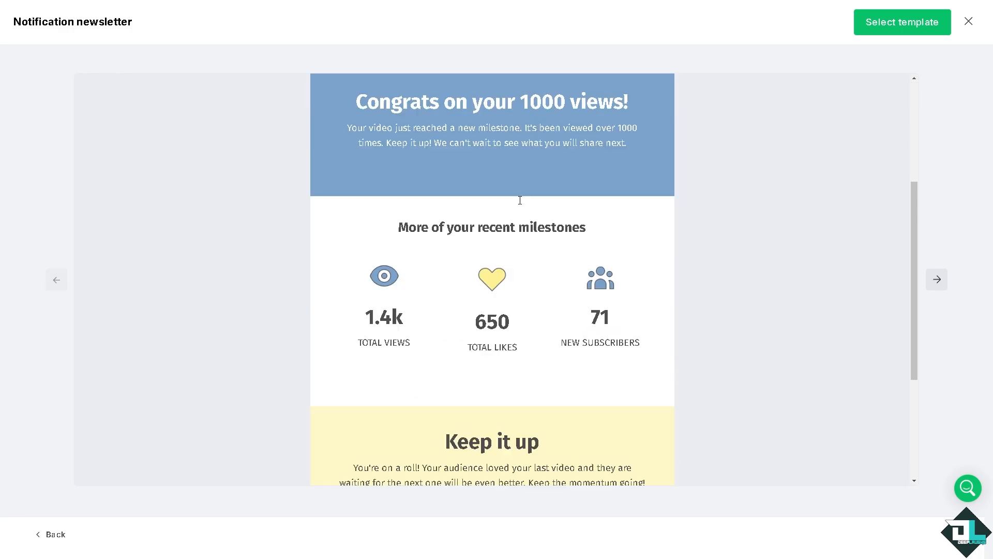
scroll(520, 200, up, 8)
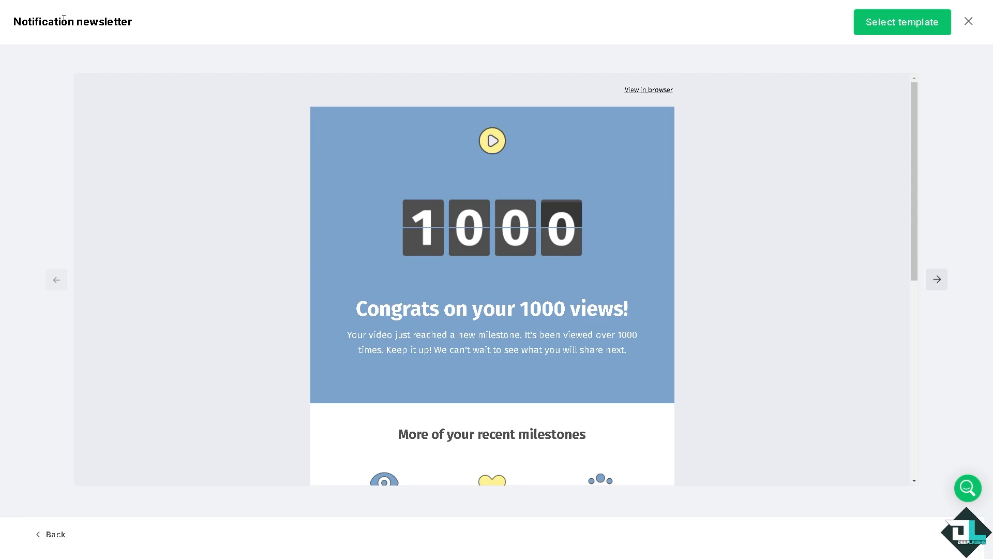
click(967, 22)
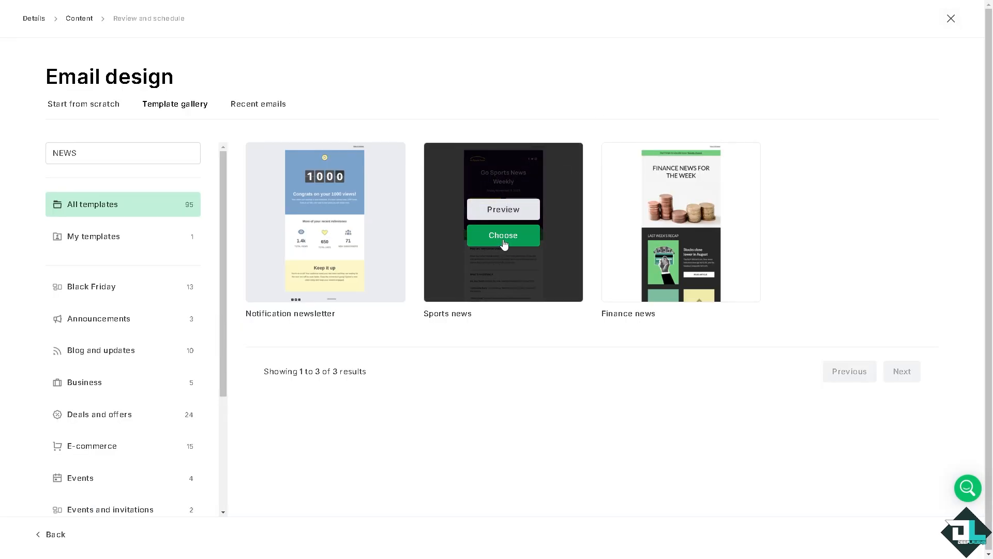
Step: Preview the Sports news template and look through its sections
click(507, 213)
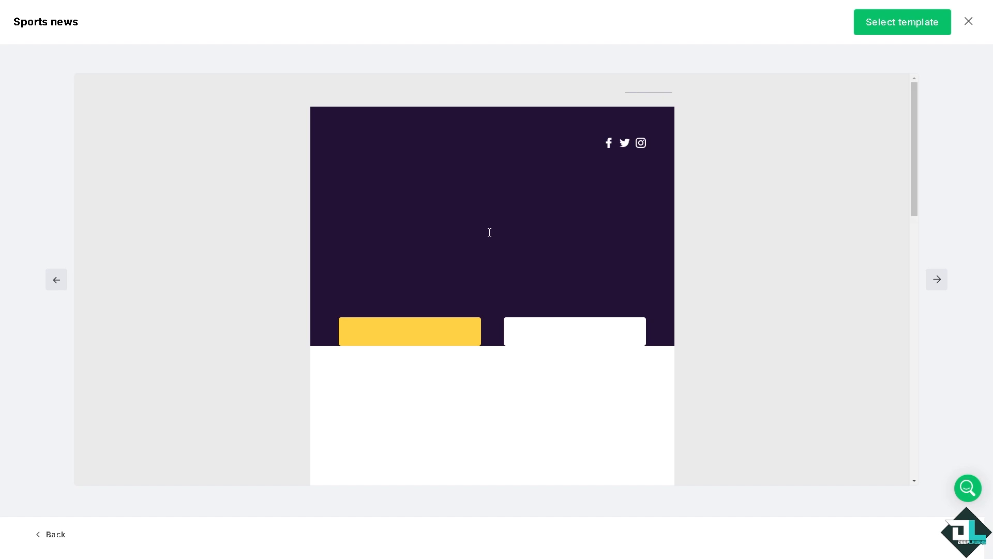
scroll(489, 234, down, 10)
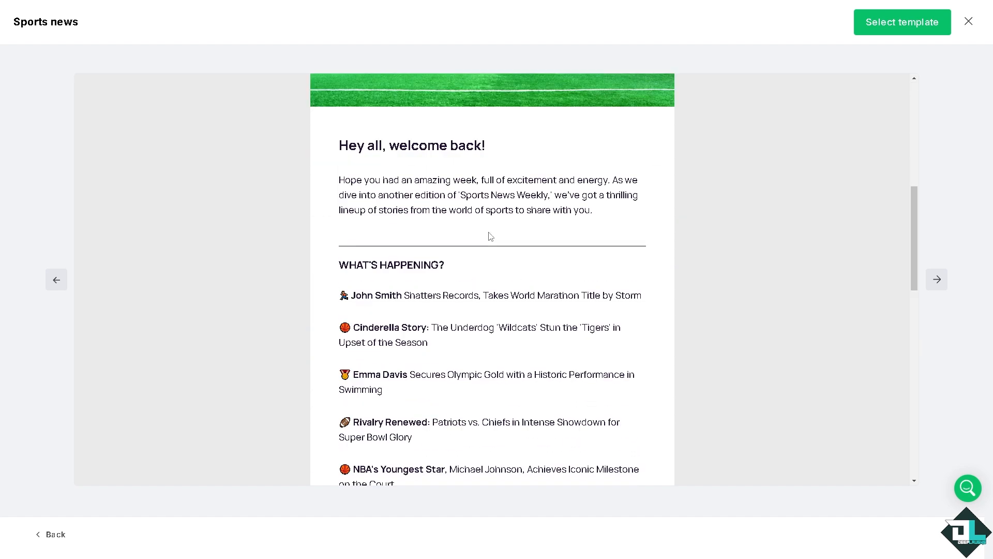
scroll(490, 237, down, 3)
scroll(491, 237, up, 4)
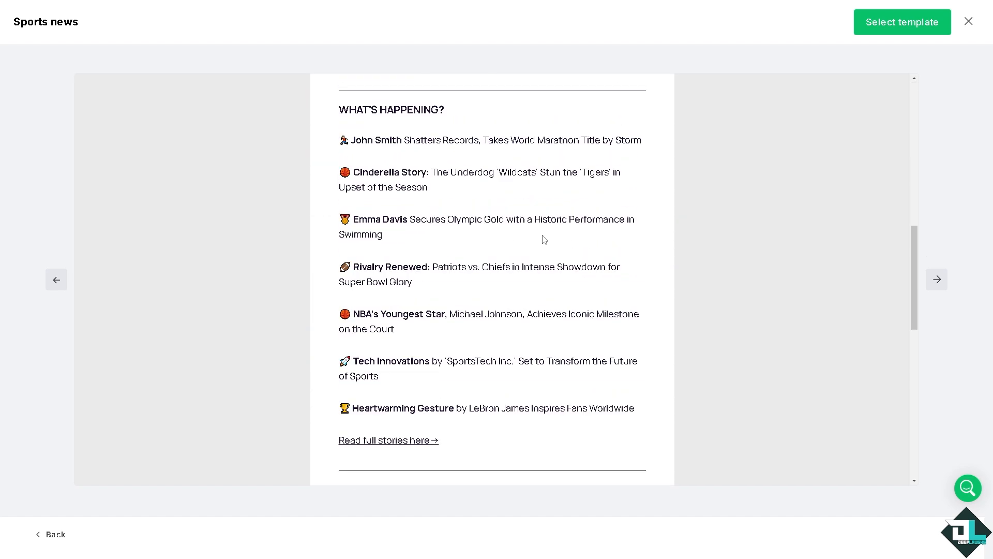
scroll(520, 229, up, 7)
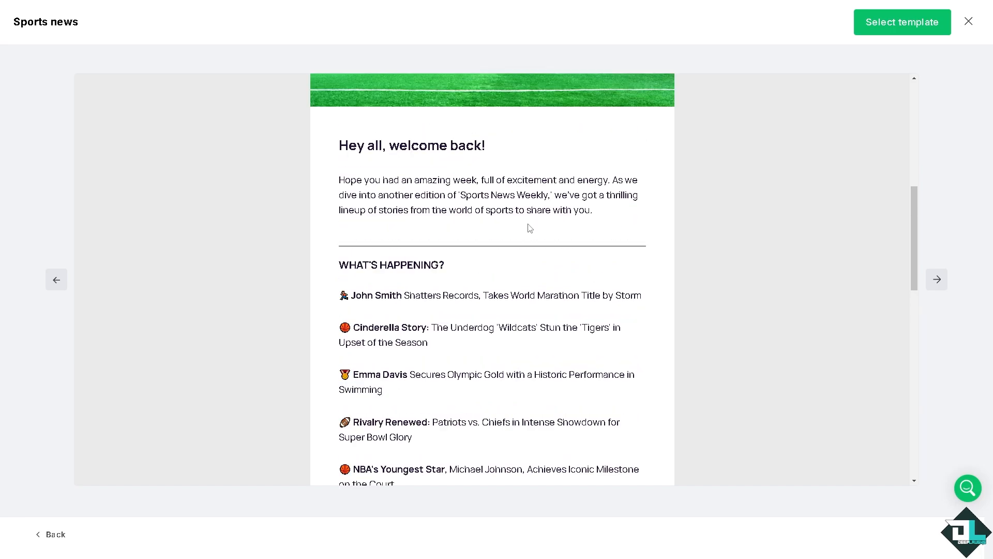
scroll(452, 215, up, 4)
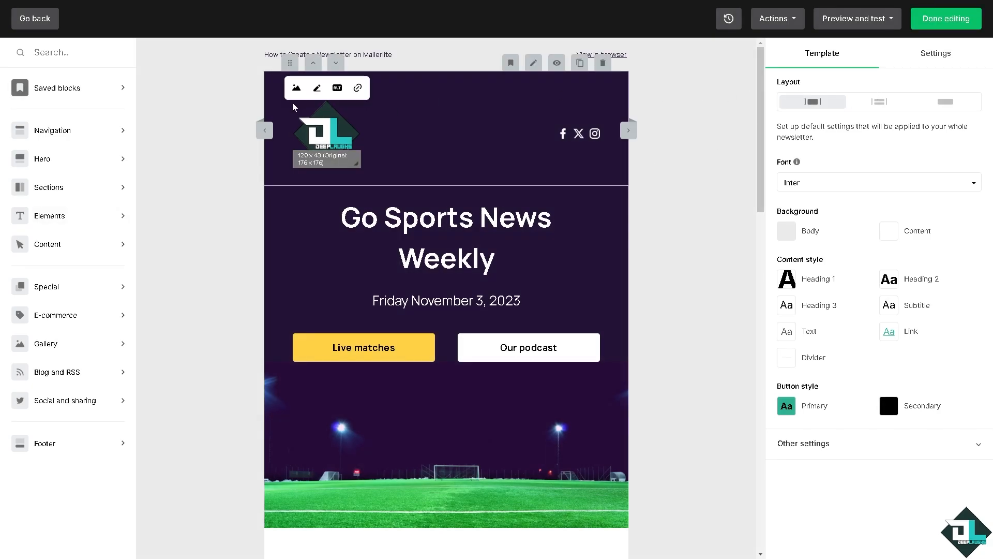
Step: Replace the newsletter's main heading "Go Sports News Weekly" with "How to Create a Newsletter on Mailerlite"
double_click(393, 229)
drag(526, 258, 339, 211)
text(How to Create a Newsletter on Mailerlite)
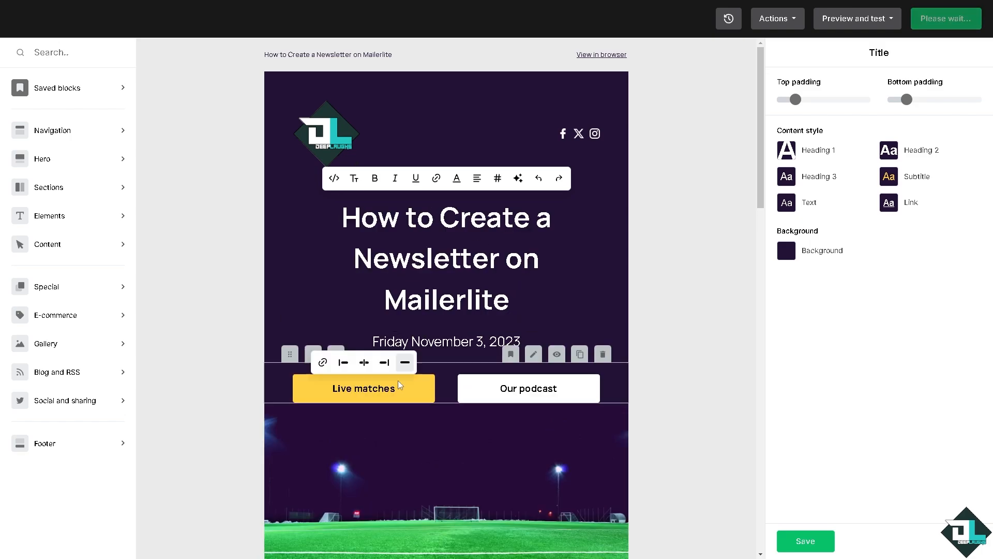
Step: Make the entire main heading bold and underlined
drag(520, 299, 347, 222)
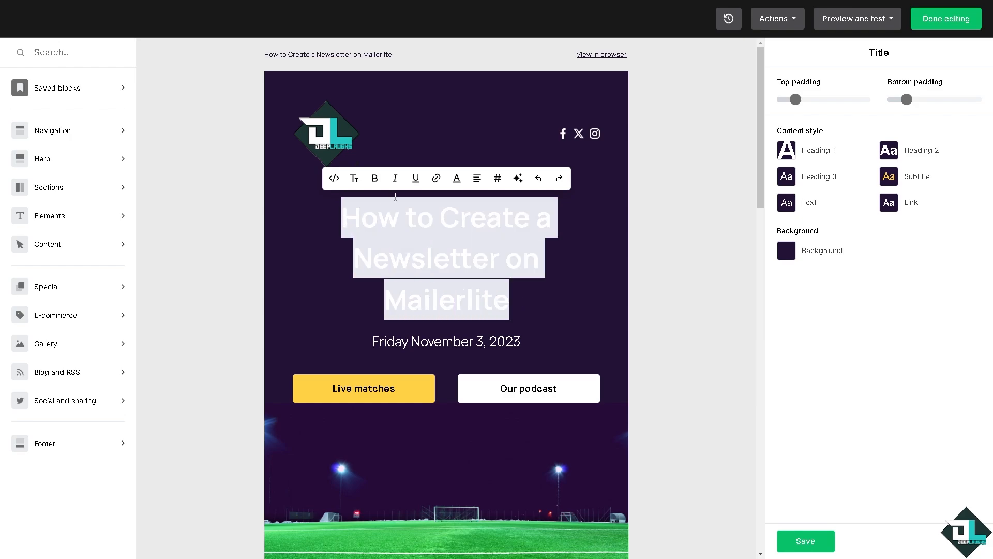
click(374, 179)
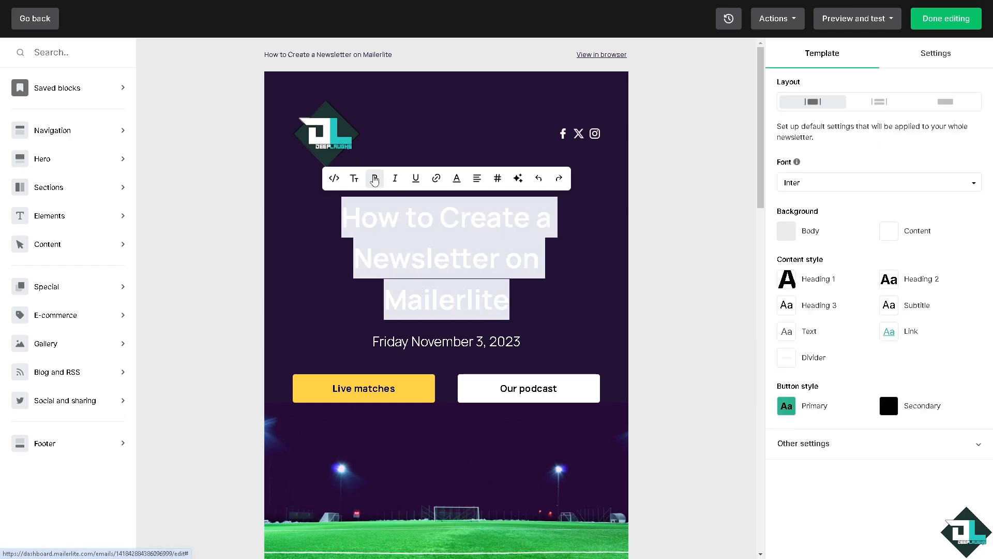
click(416, 179)
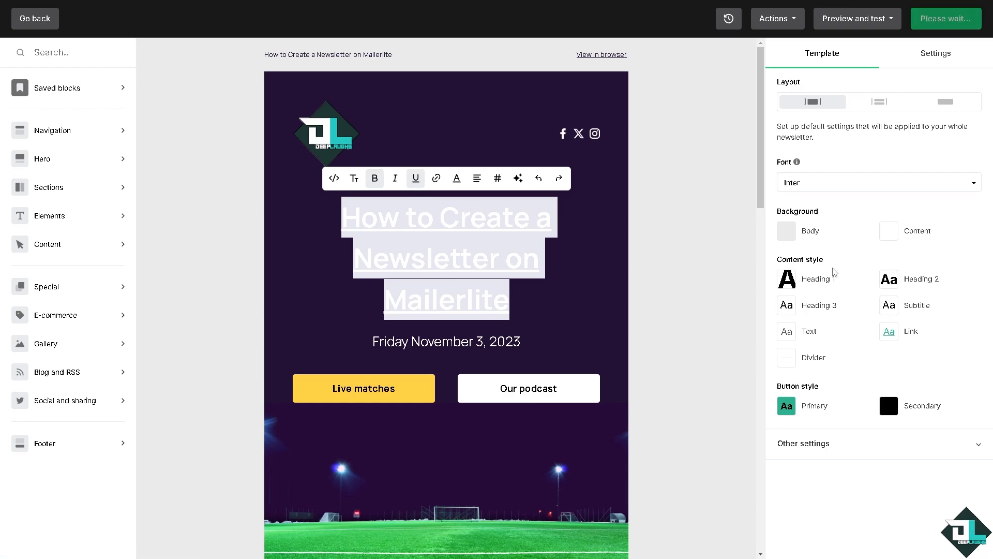
Step: Change the template's Heading 1 font to Anton and save the style
click(815, 282)
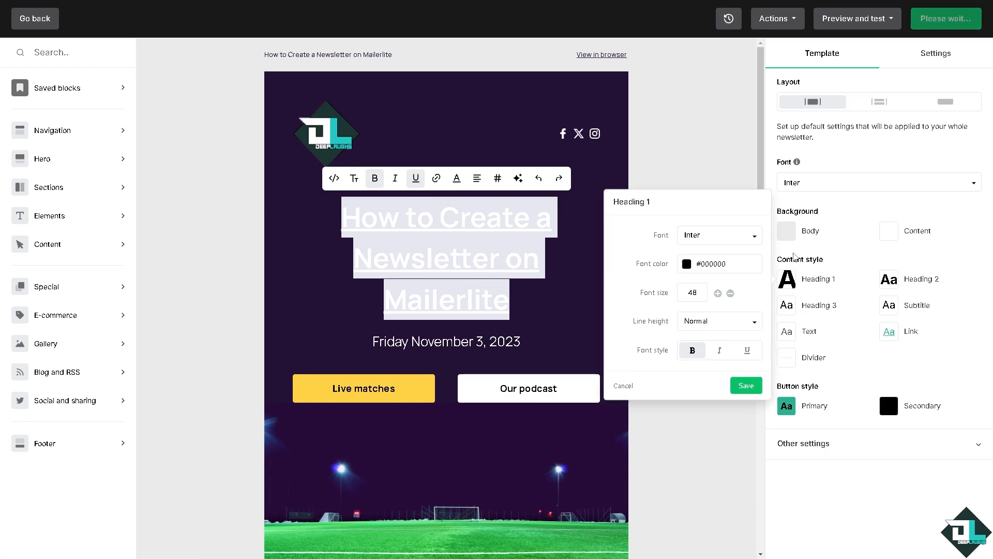
click(753, 238)
scroll(717, 322, down, 10)
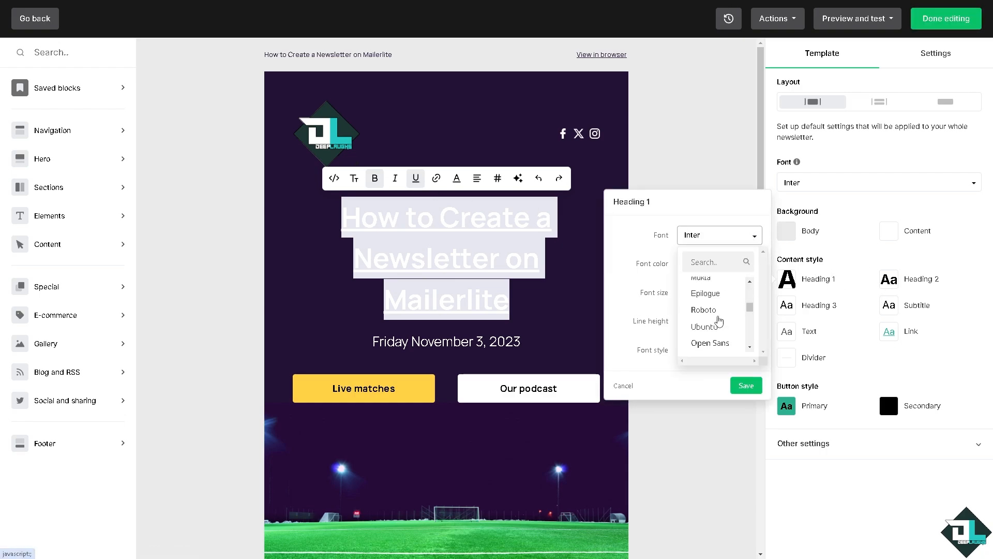
scroll(717, 322, down, 5)
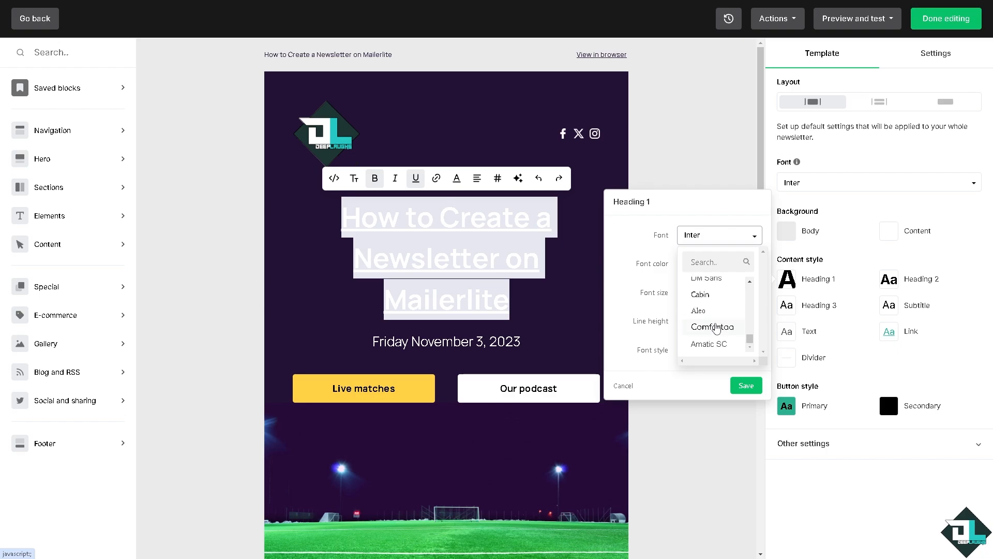
scroll(712, 310, up, 1)
click(698, 288)
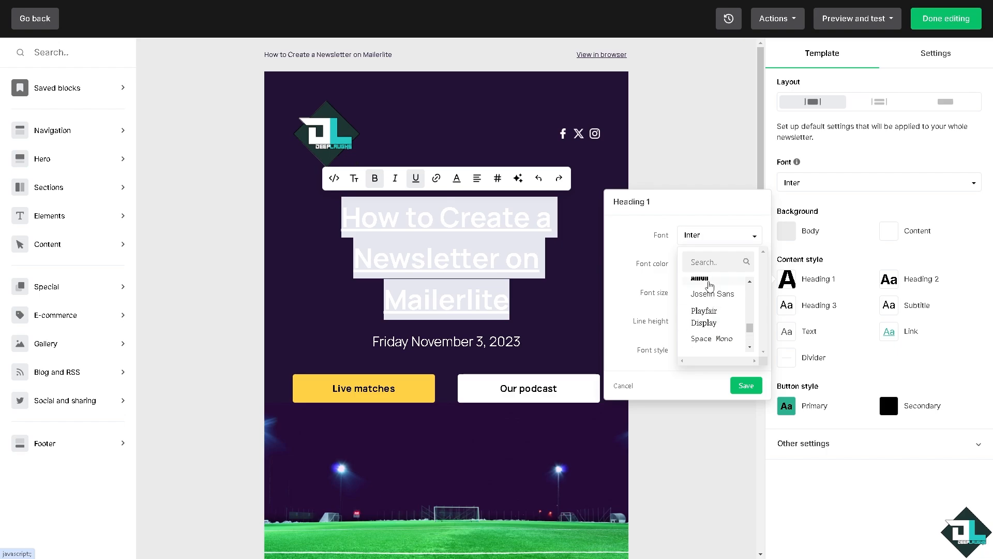
click(746, 385)
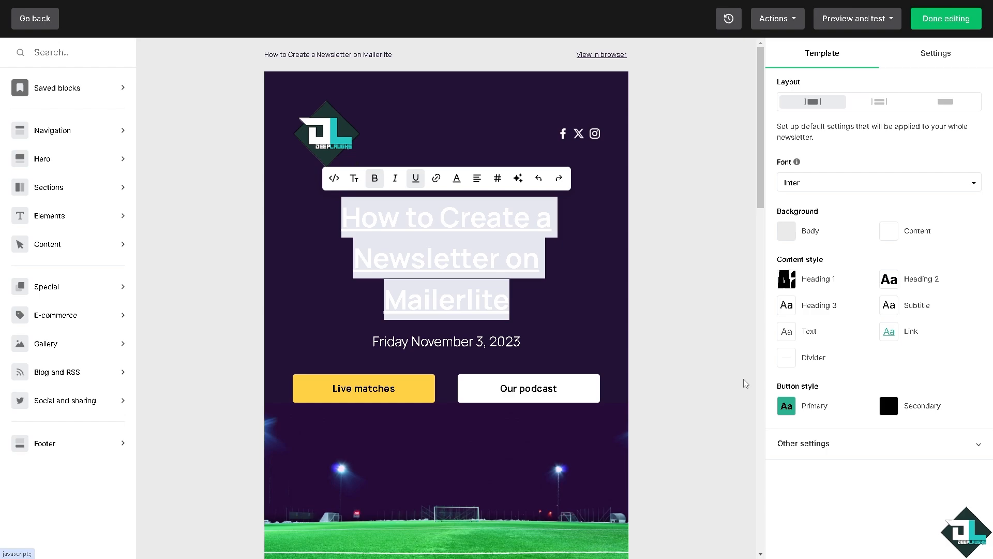
Step: Color the entire main heading "How to Create a Newsletter on Mailerlite" light teal green
click(507, 257)
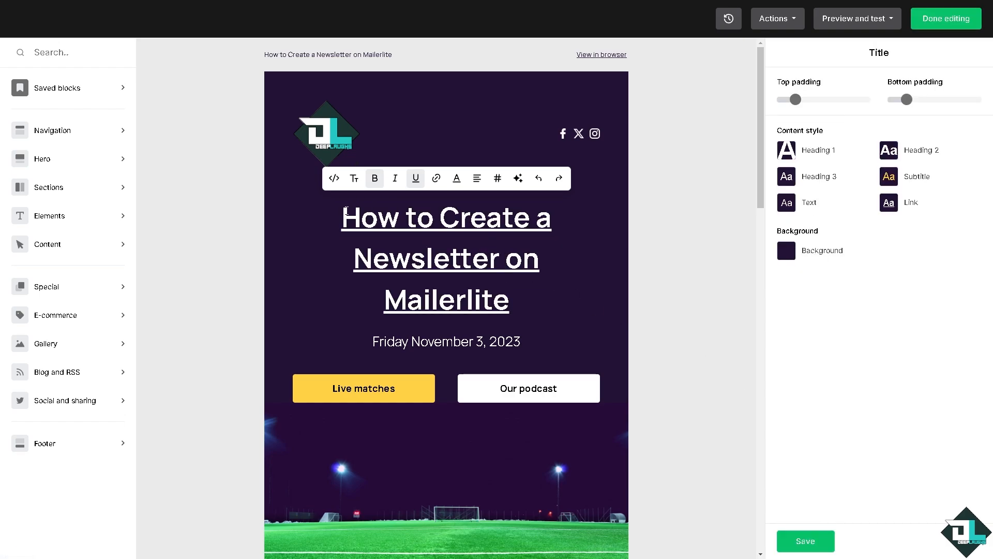
drag(345, 216, 520, 291)
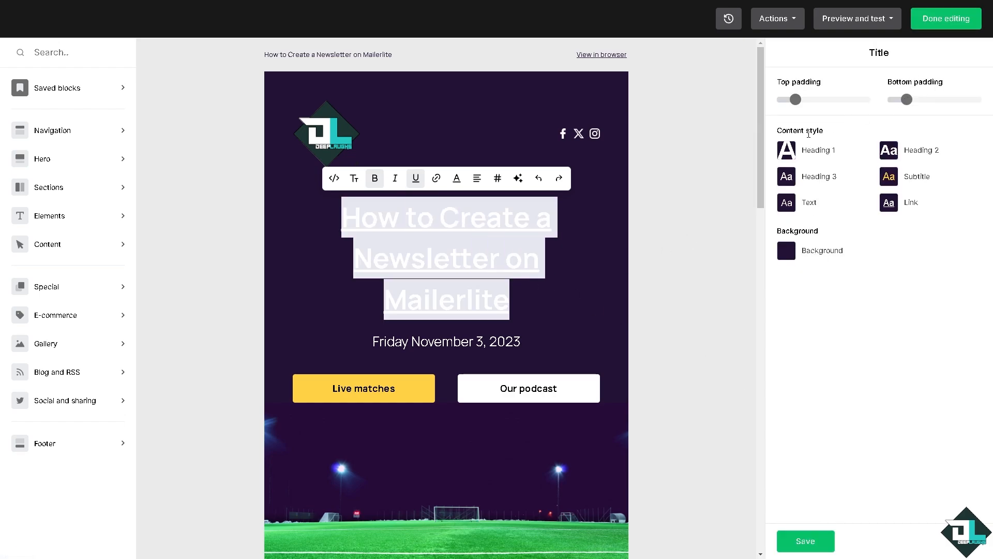
click(458, 180)
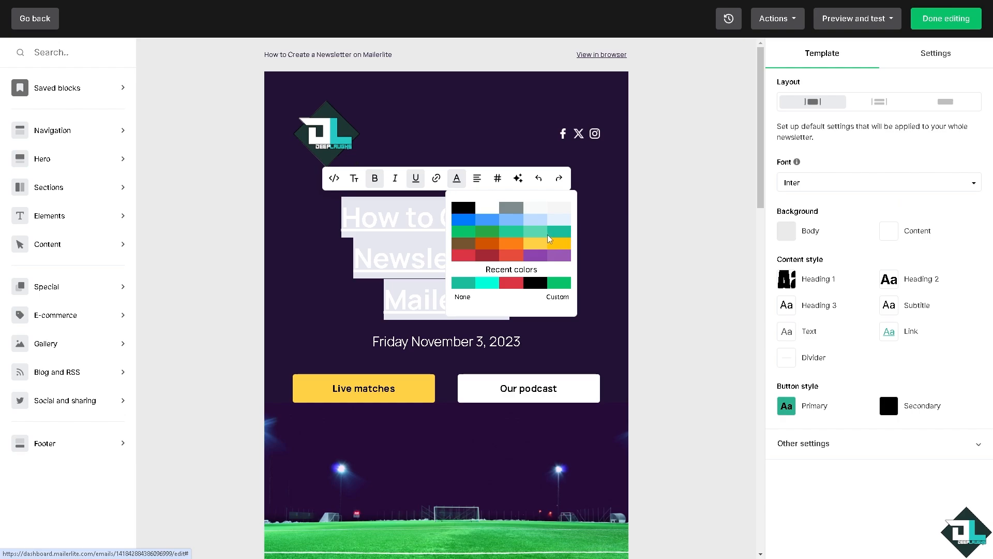
click(541, 232)
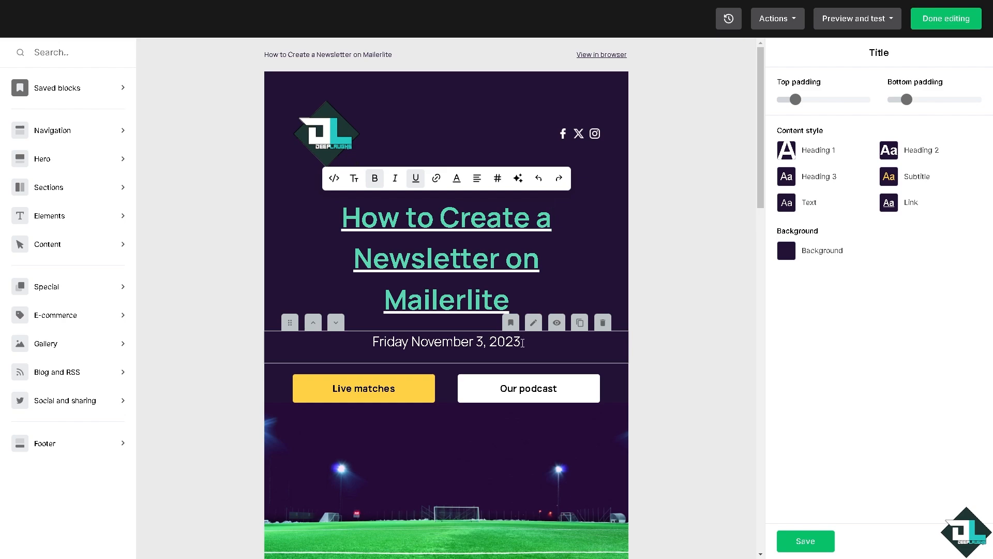
Step: Change the date below the main heading to "Friday June 9, 2069"
drag(413, 341, 521, 341)
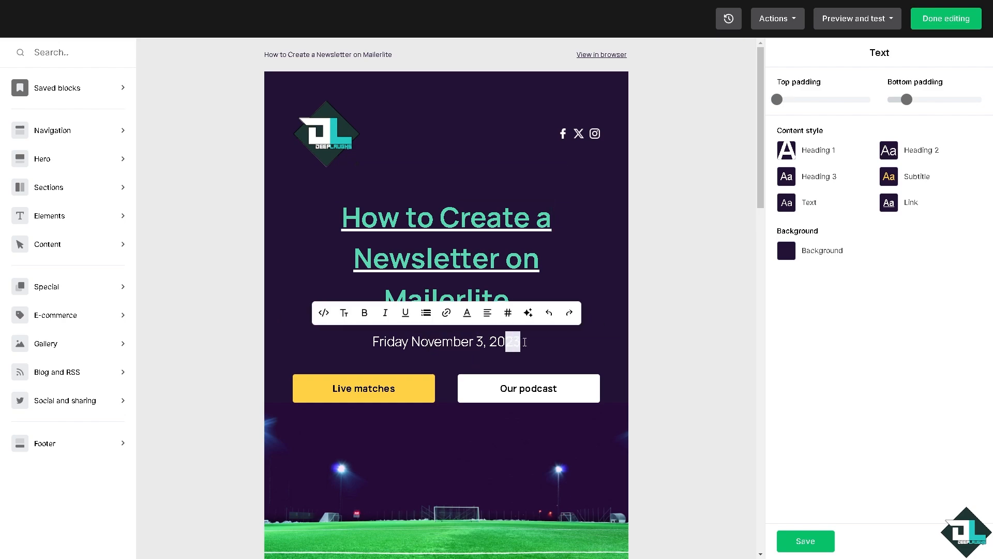
text(69)
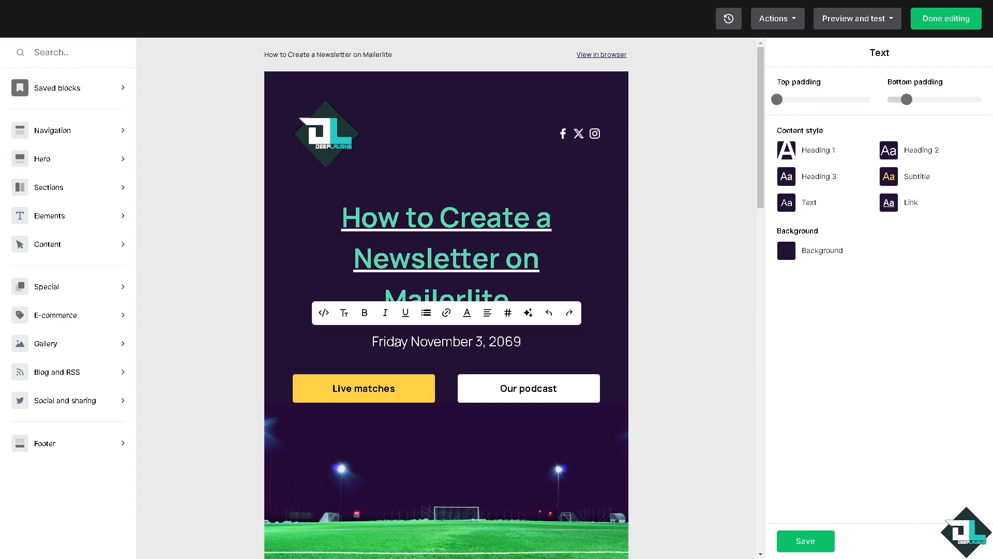
drag(412, 341, 473, 341)
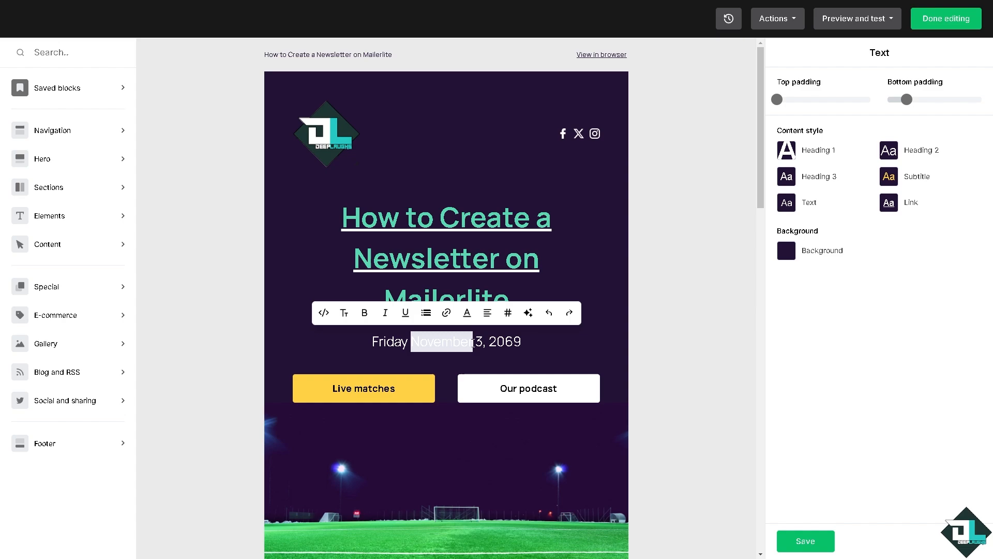
text(June)
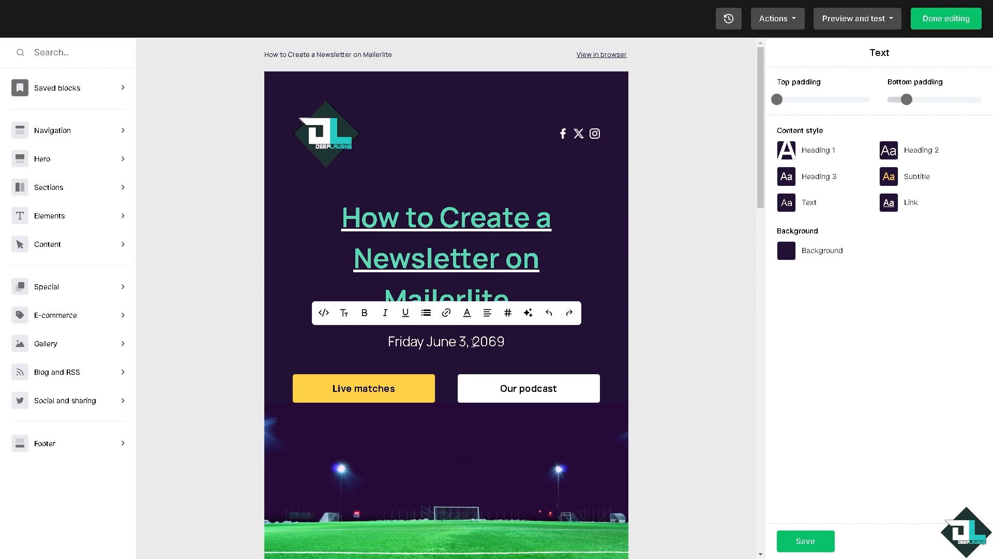
key(Delete)
text(9)
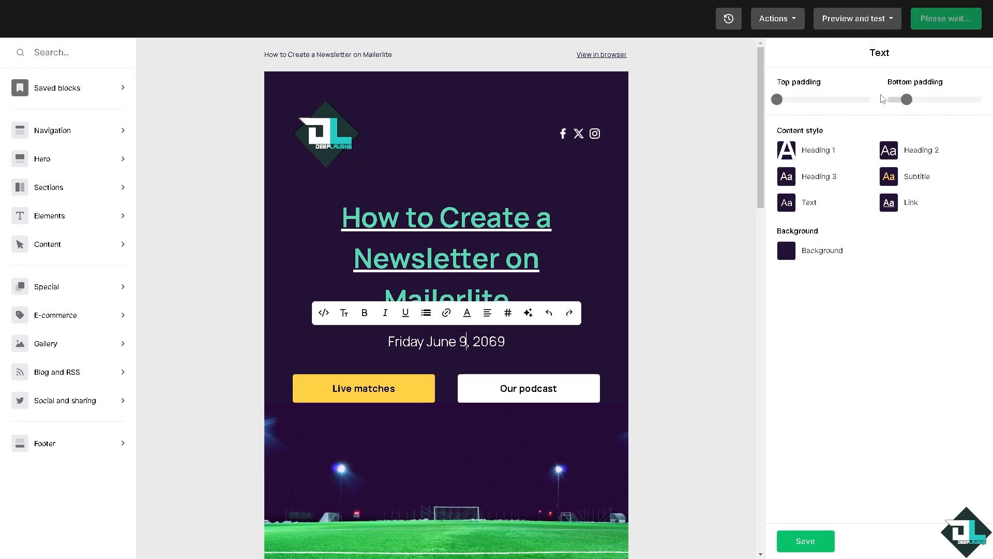
Step: Reduce the date text block's top and bottom padding to the minimum
mouse_move(784, 100)
drag(794, 102, 754, 98)
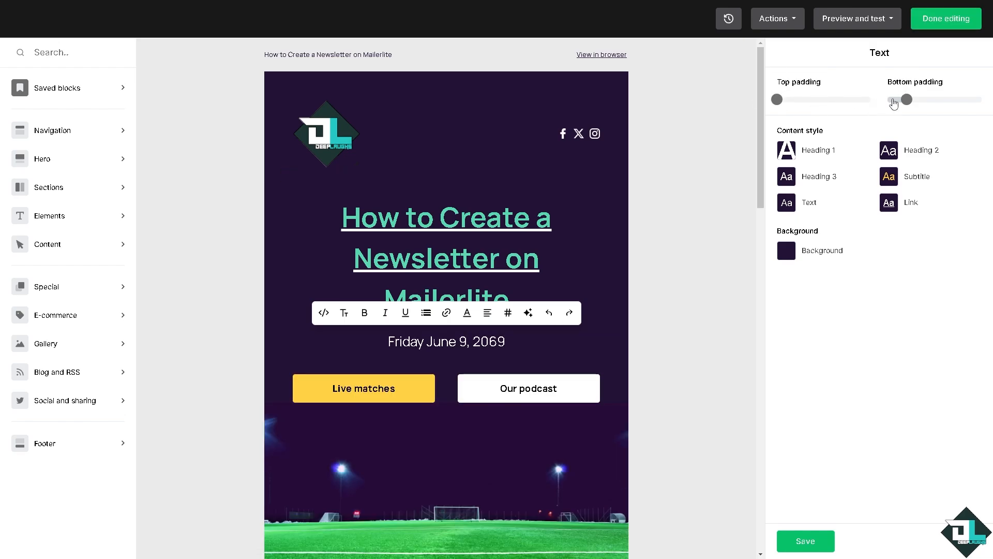
drag(907, 99, 835, 107)
Step: Replace "welcome back" in the greeting below the stadium image with "DEEP LAUGHS"
scroll(313, 460, down, 3)
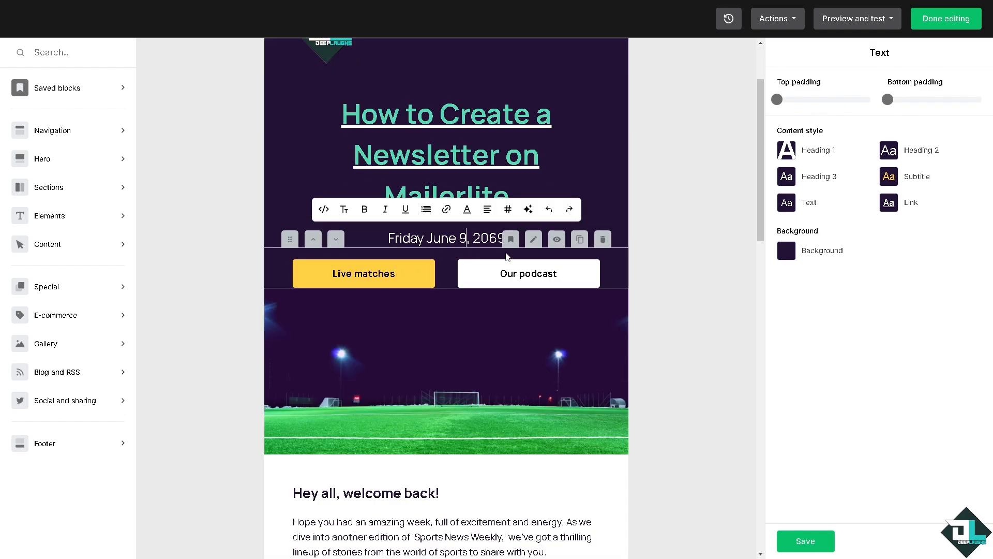
drag(344, 442, 435, 441)
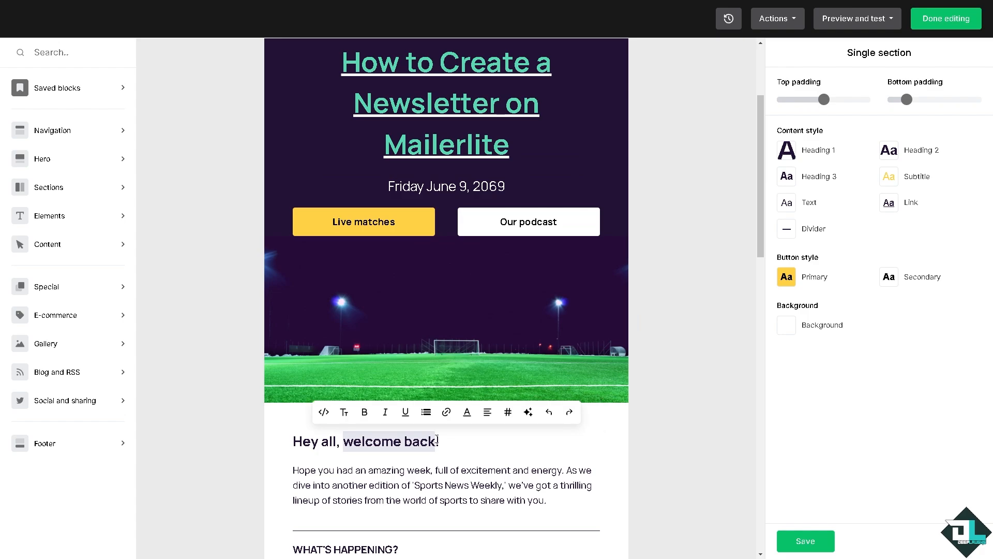
text(DEEP )
text(LAUGHS)
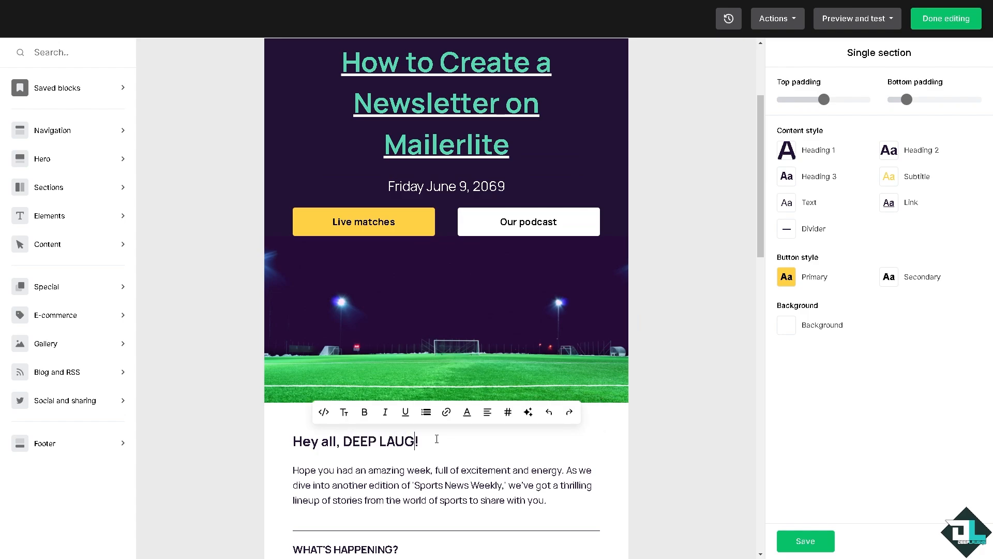
Step: Add a Logo navigation block between the two header buttons and the stadium image
scroll(438, 440, down, 2)
scroll(438, 440, down, 9)
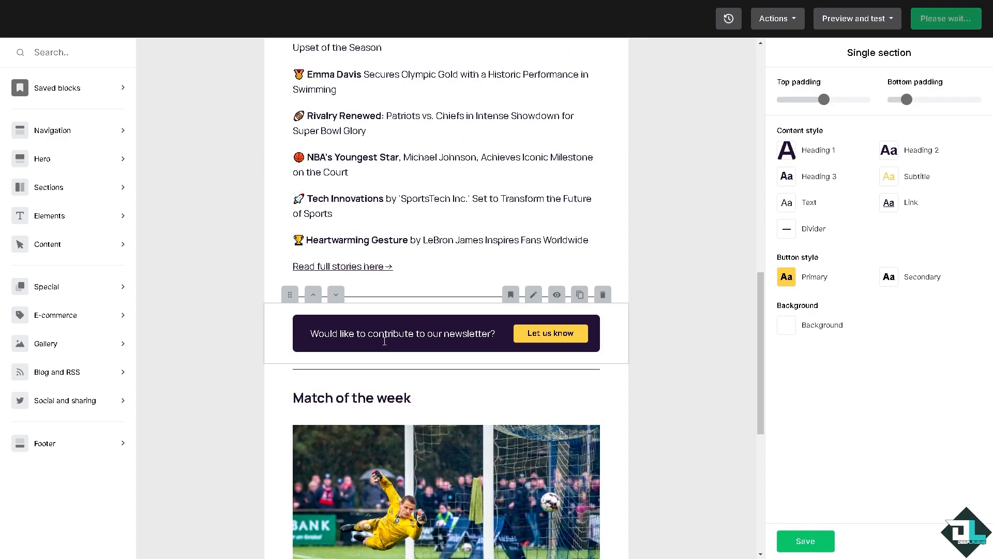
scroll(385, 341, down, 2)
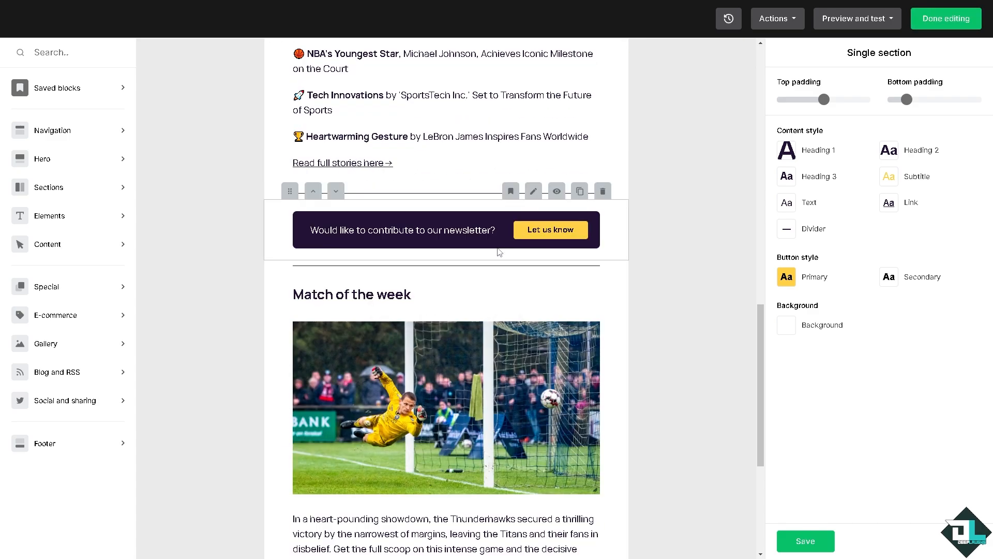
scroll(499, 252, down, 5)
scroll(518, 265, up, 18)
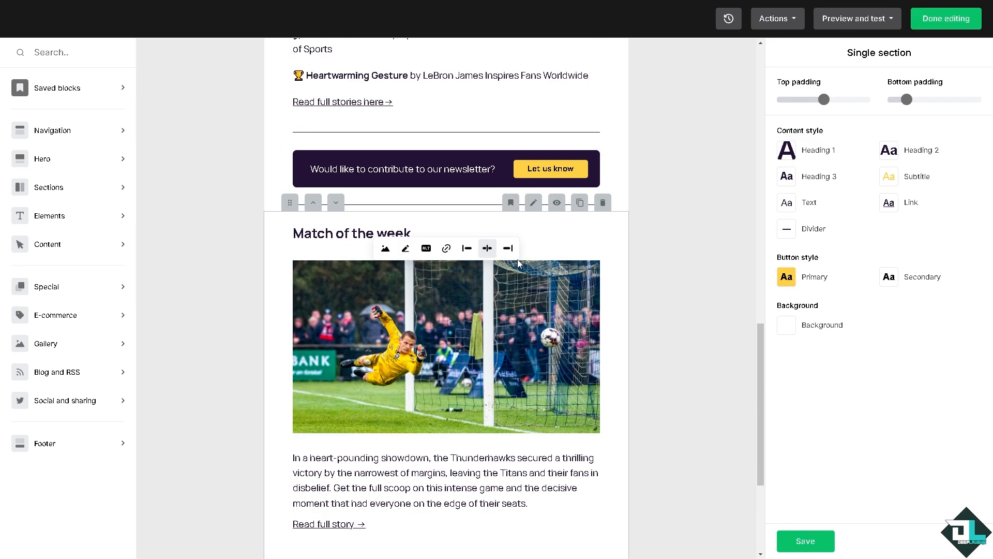
scroll(322, 234, up, 1)
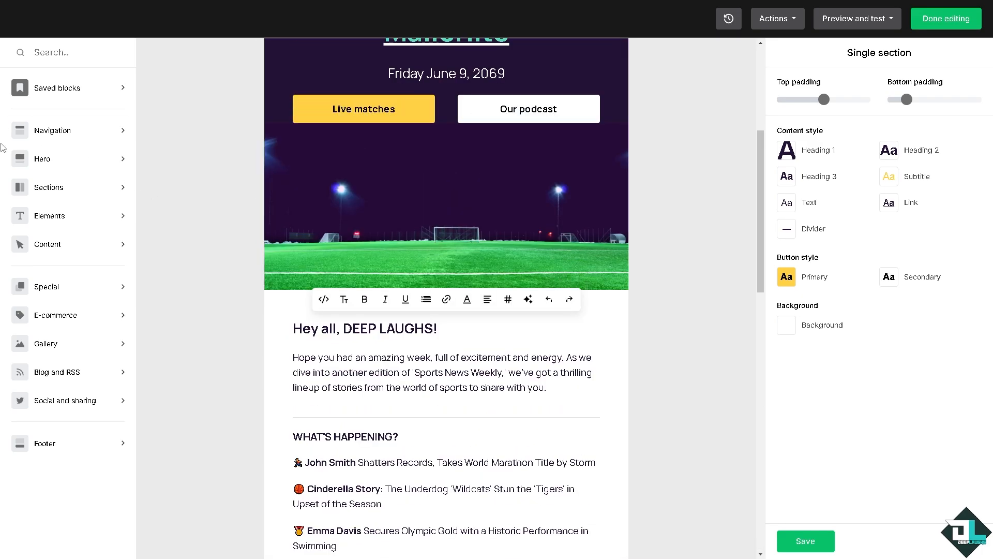
click(83, 130)
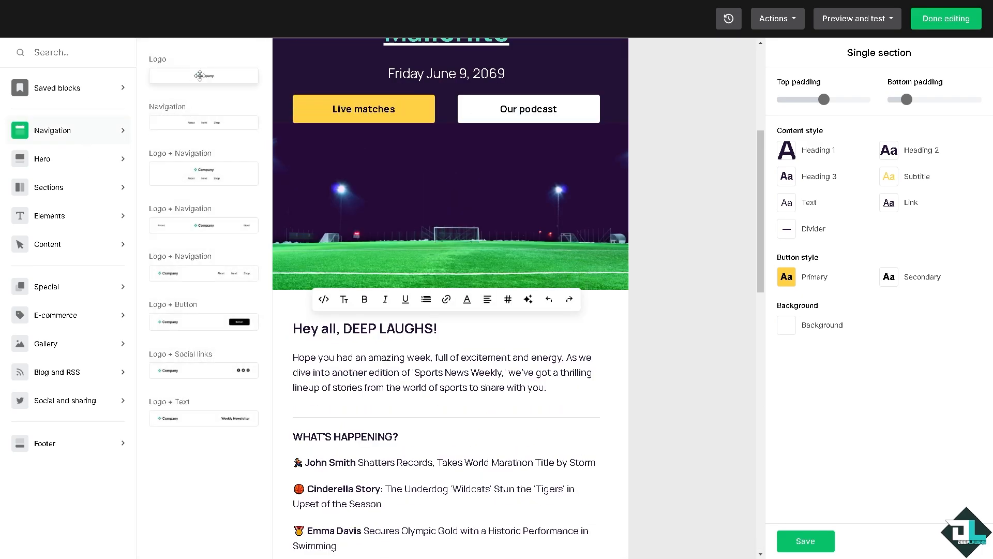
drag(200, 76, 446, 155)
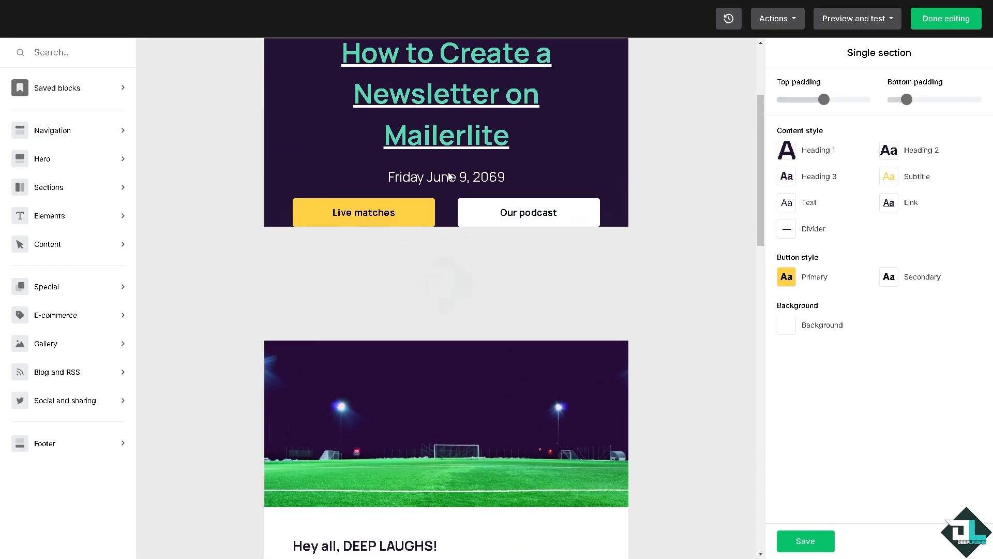
mouse_move(60, 160)
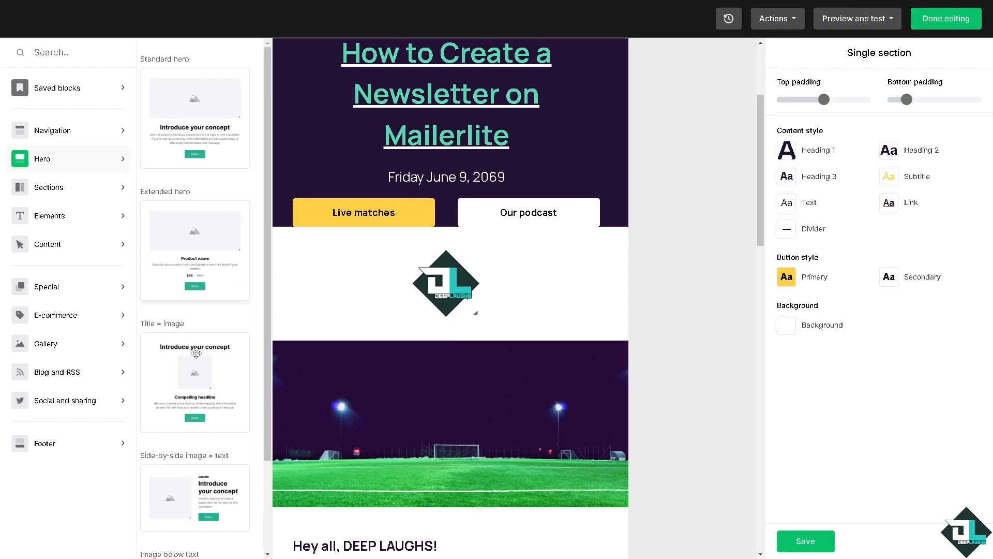
mouse_move(68, 222)
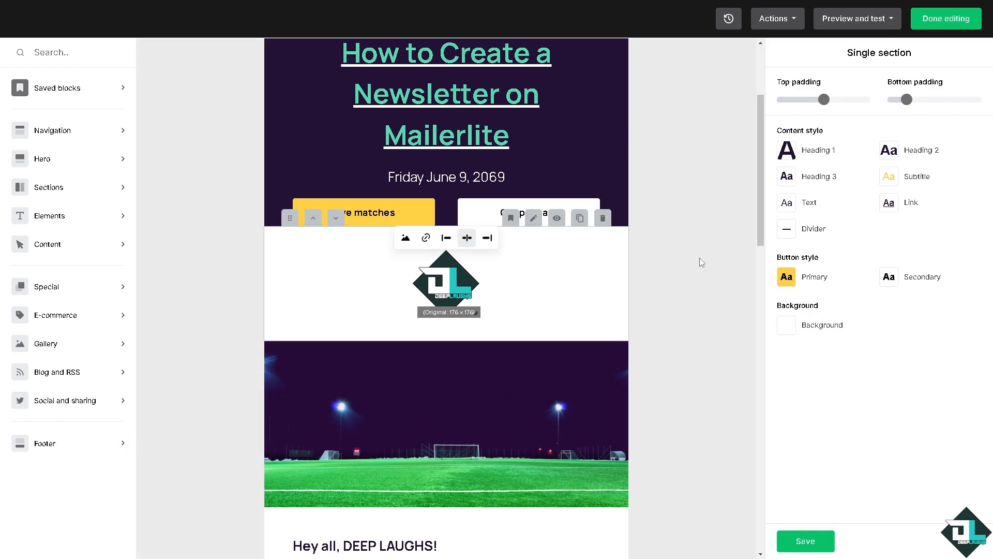
scroll(522, 317, up, 3)
scroll(524, 315, down, 2)
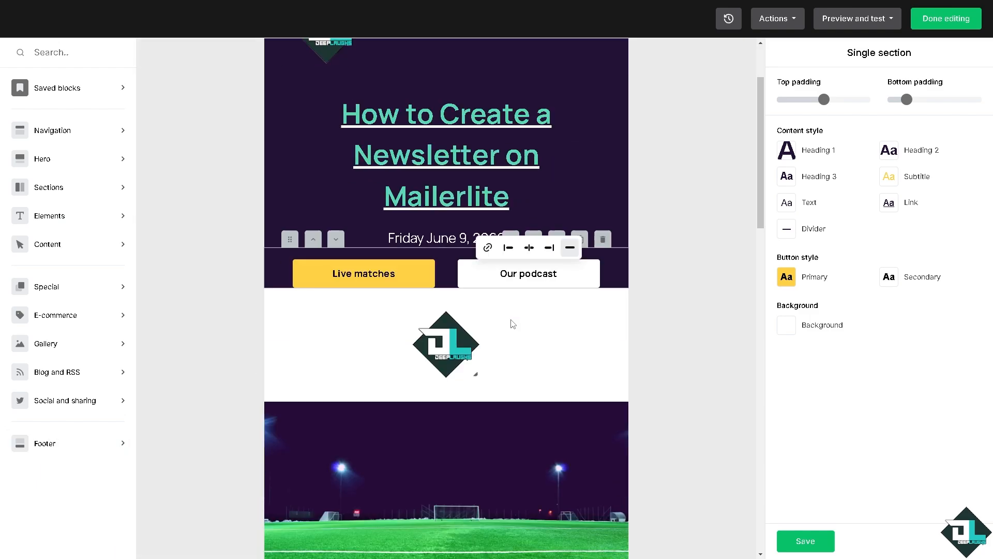
Step: Undo the addition of the Logo block from the recent changes history
click(590, 191)
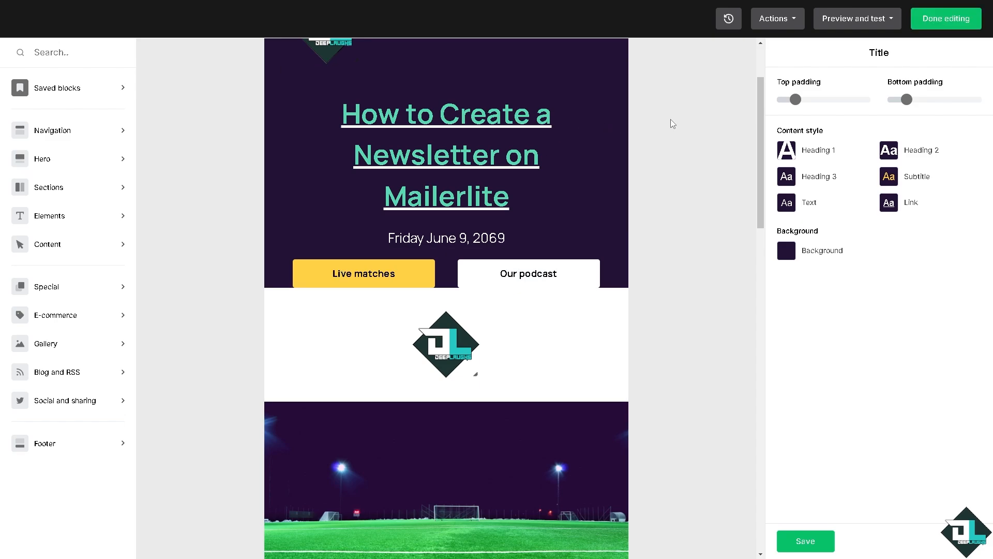
click(728, 18)
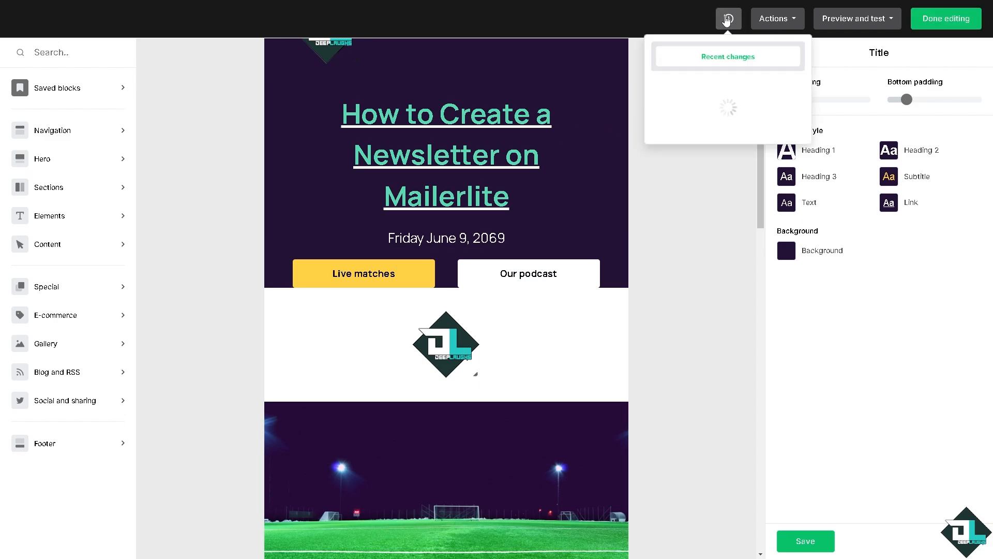
click(663, 97)
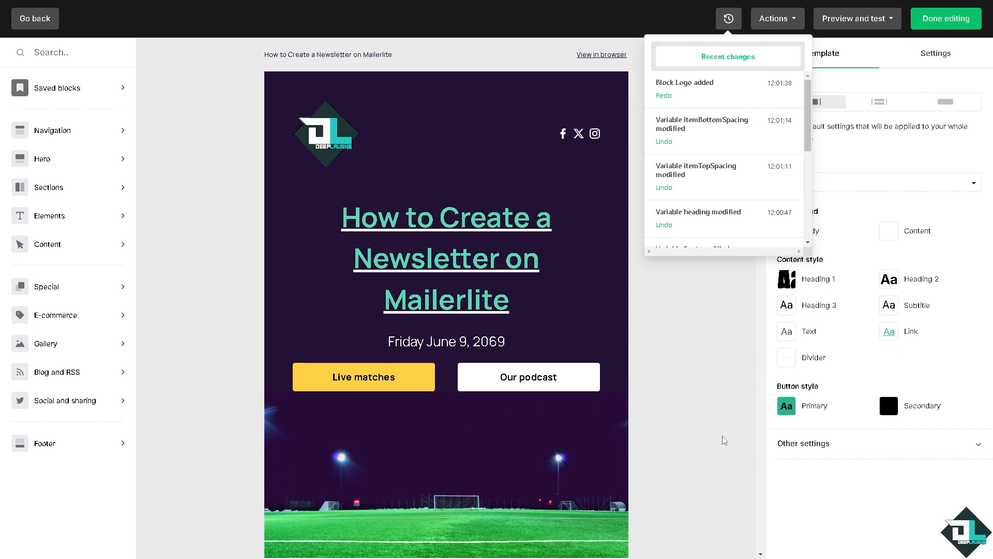
Step: Finish editing to check the Review and schedule page and reopen the newsletter content for editing
click(959, 20)
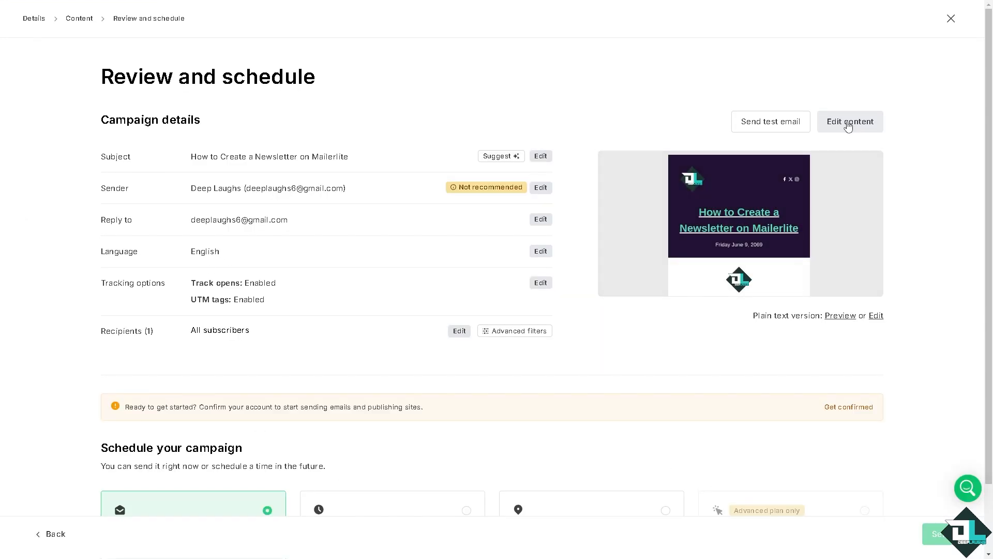
mouse_move(653, 184)
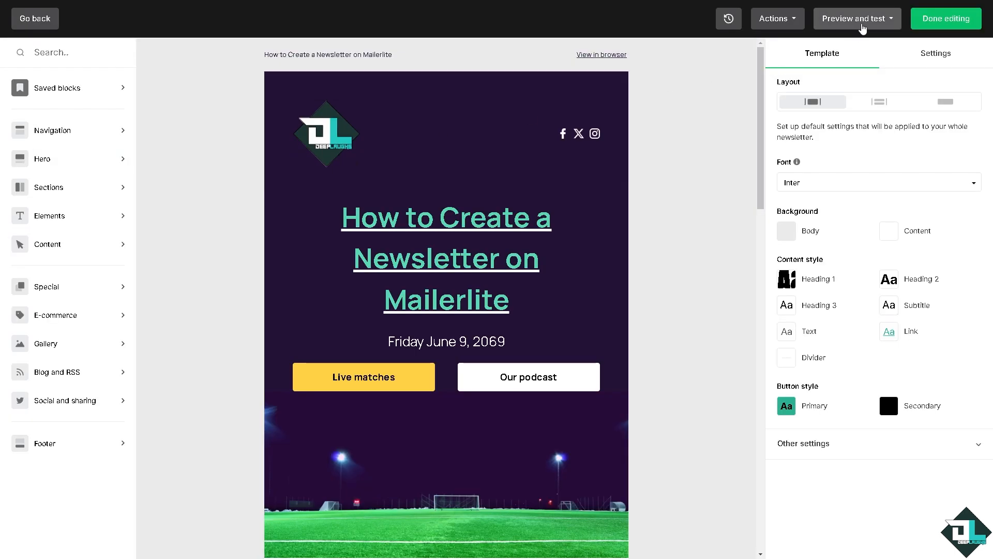
Step: Preview the newsletter in the desktop view and look through all its sections
click(856, 19)
click(859, 49)
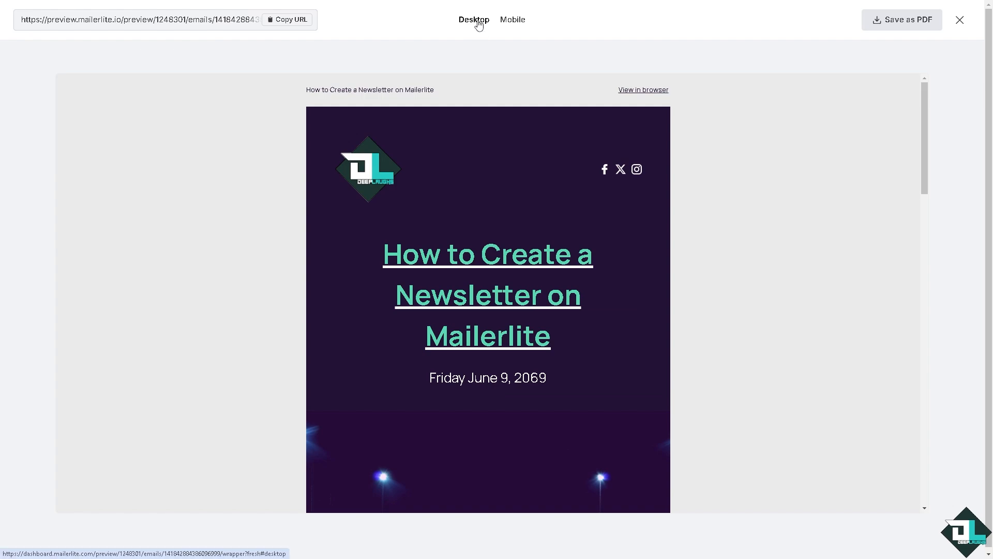
scroll(578, 281, down, 2)
scroll(578, 281, down, 15)
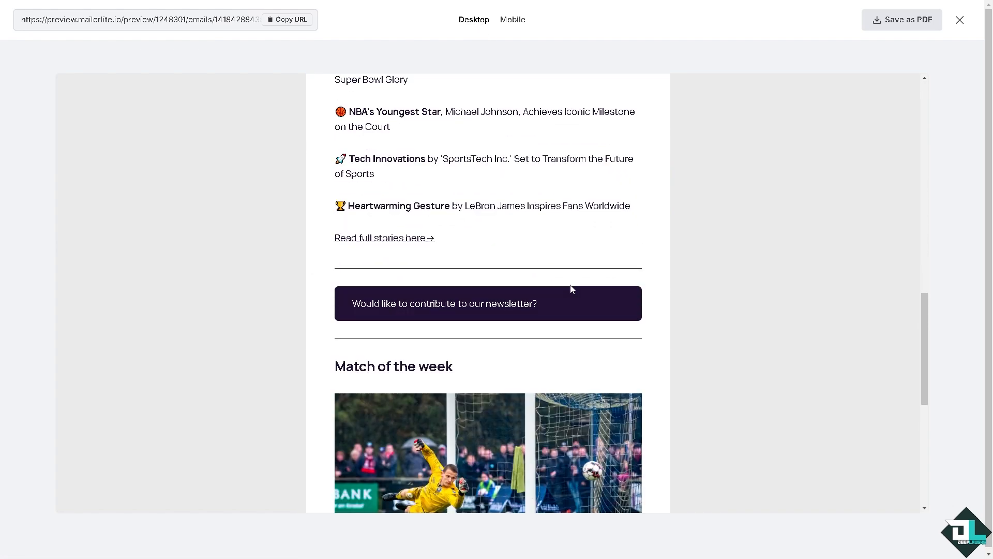
scroll(572, 290, down, 3)
scroll(572, 293, up, 20)
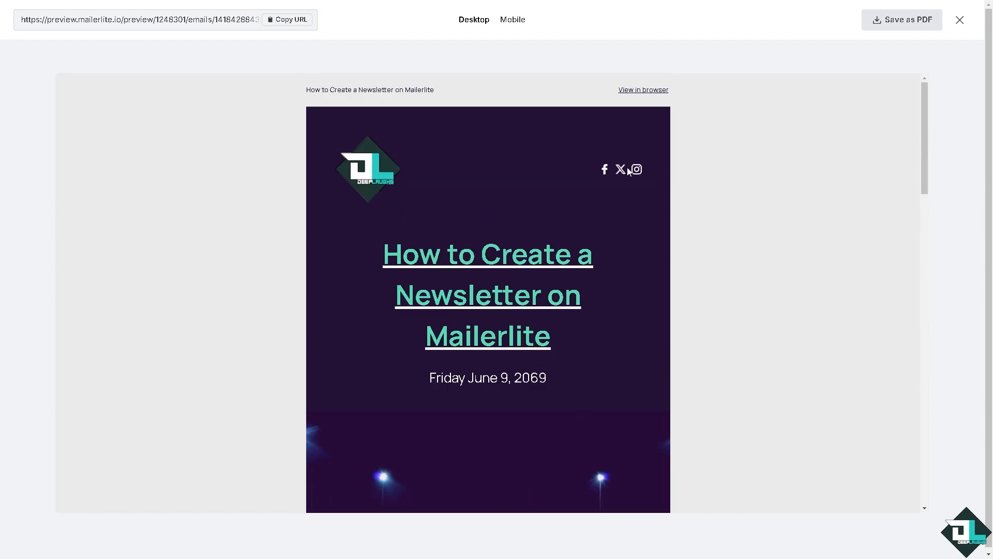
Step: Preview the newsletter in the mobile view and look through its sections from the heading to Match of the week
click(517, 20)
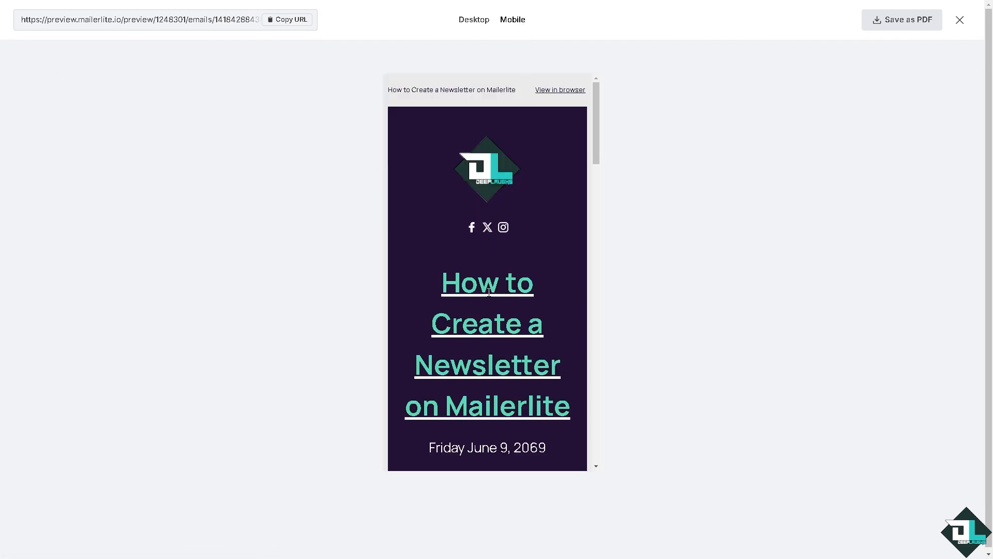
scroll(489, 293, down, 3)
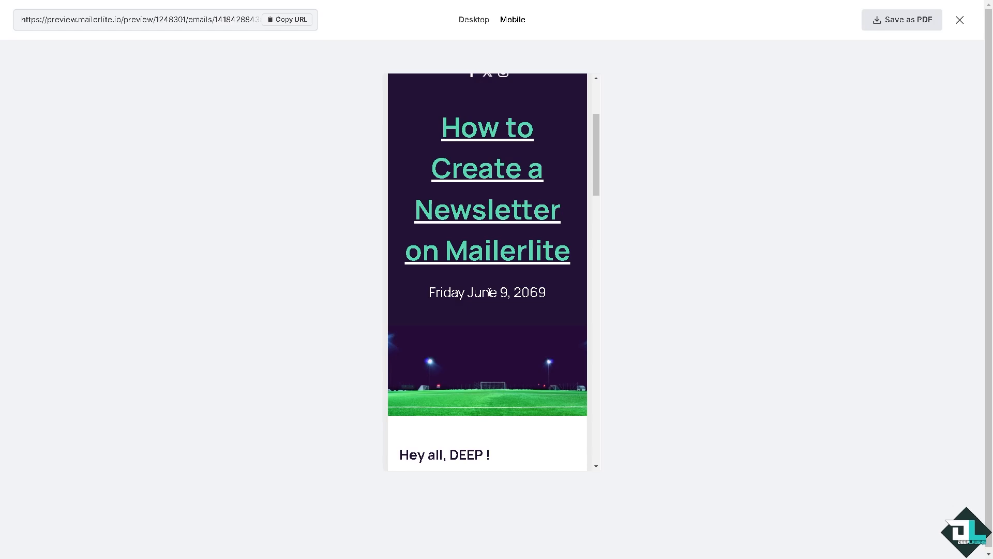
scroll(489, 293, down, 15)
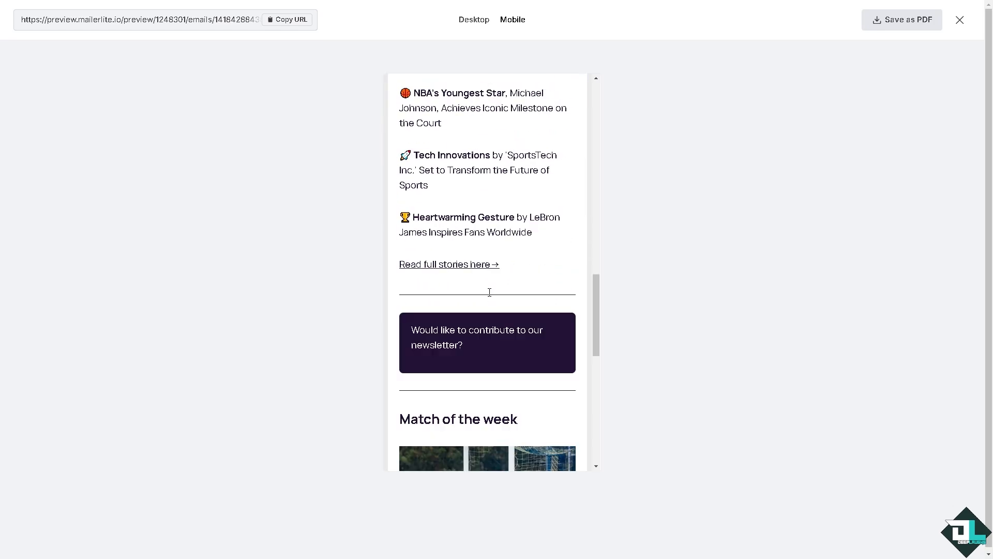
scroll(489, 293, up, 10)
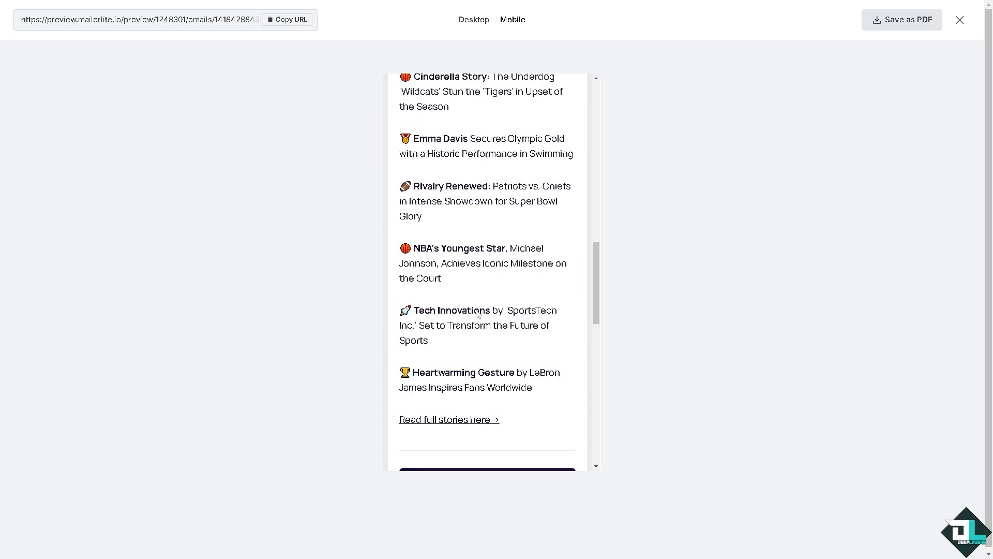
scroll(479, 307, up, 6)
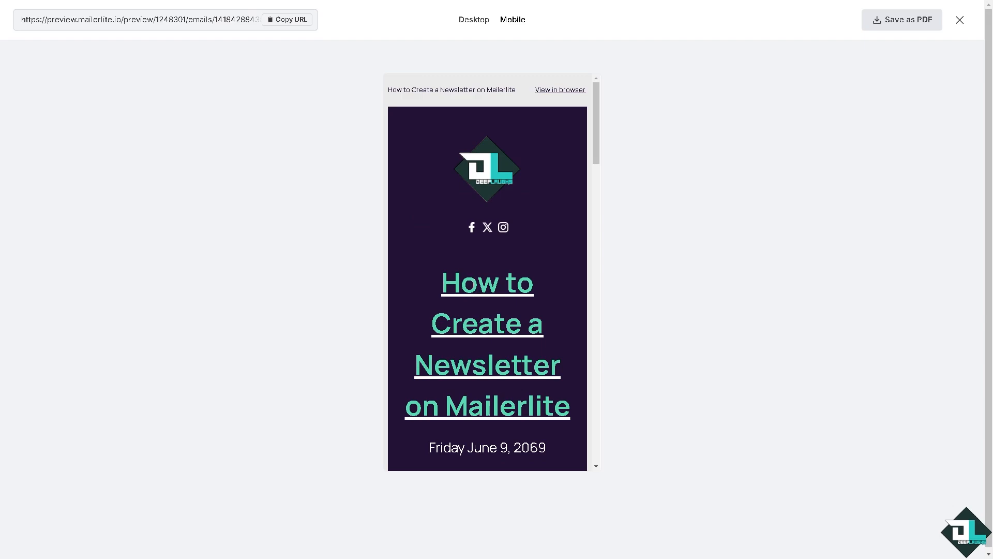
Step: Copy the newsletter's preview URL and save the newsletter as a PDF, opening the file before closing the preview
click(296, 22)
click(903, 20)
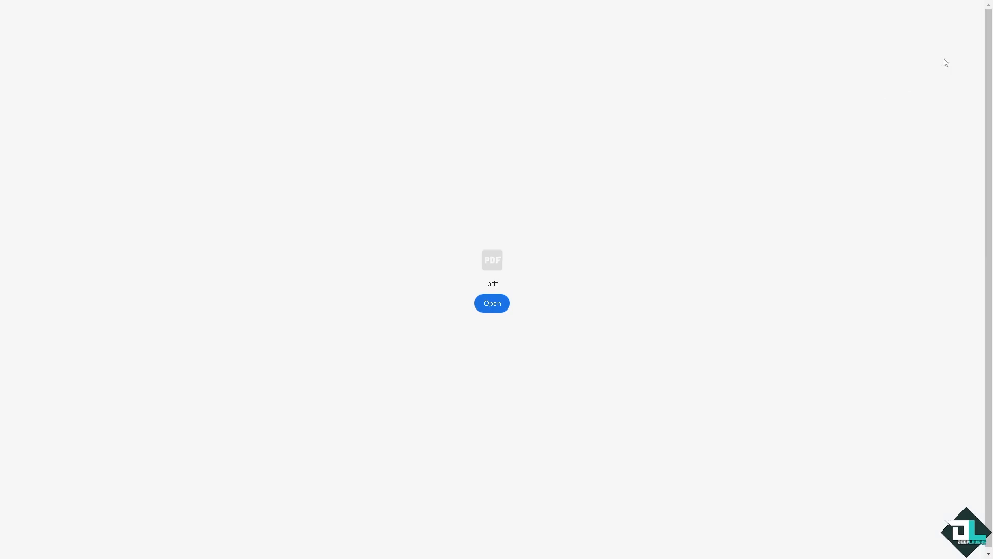
click(503, 308)
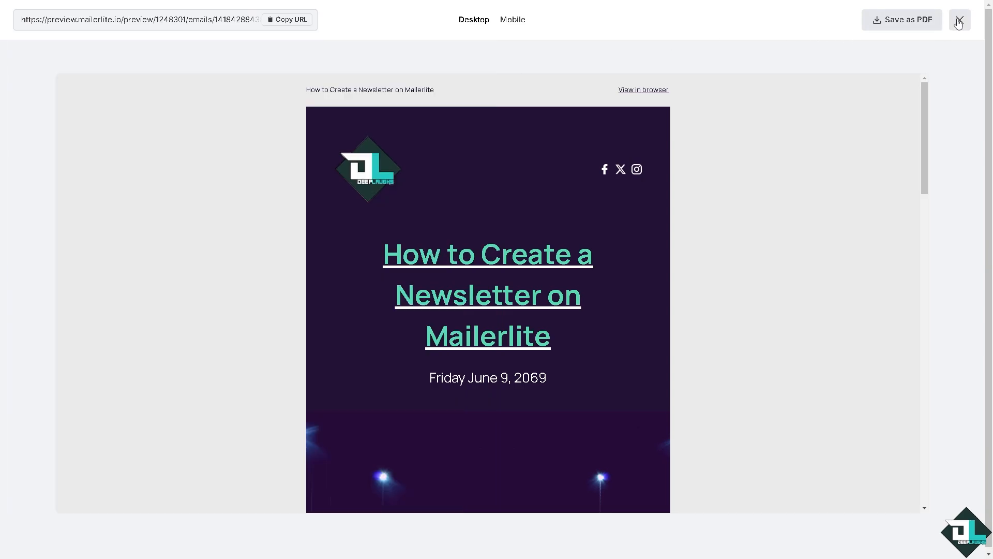
click(958, 18)
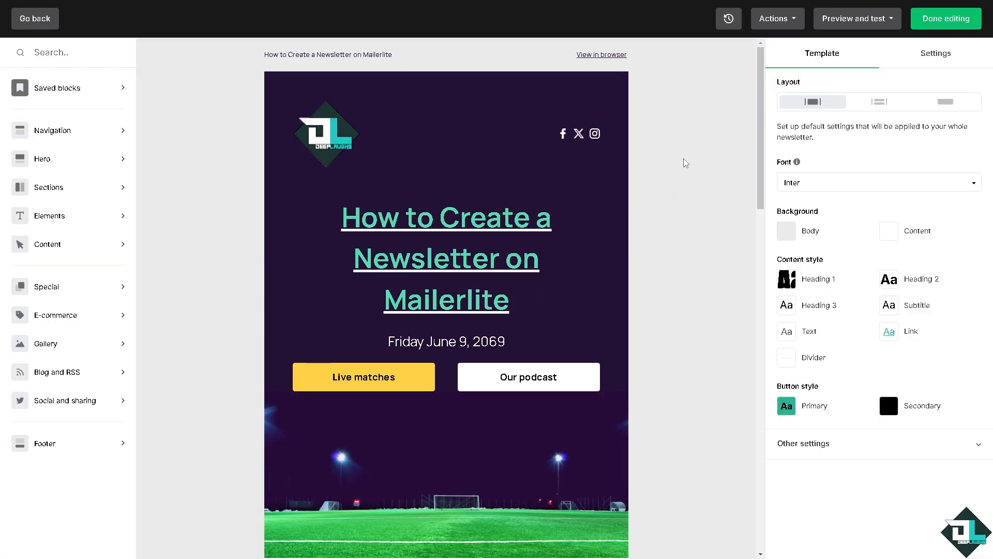
Step: Open the option for sending a test email of the newsletter
click(878, 21)
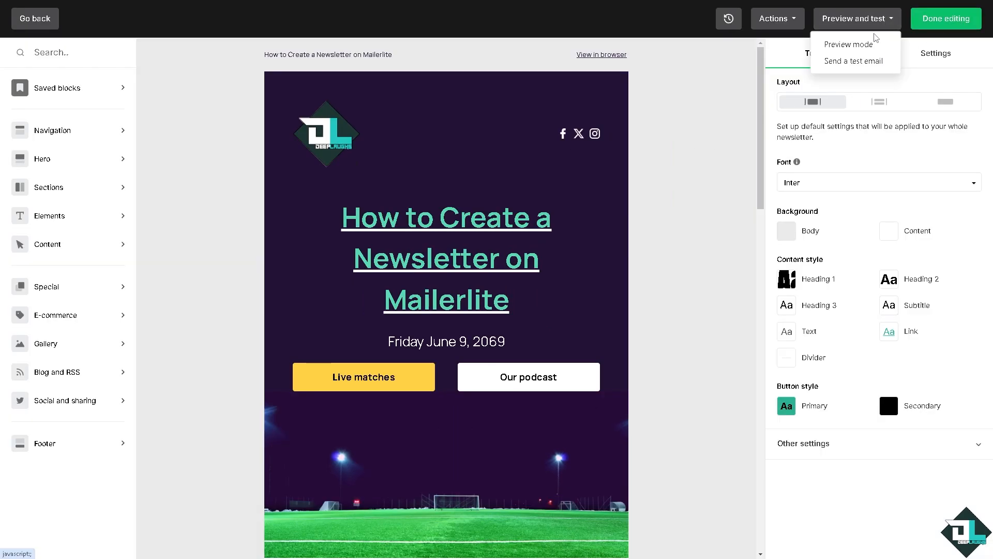
click(867, 63)
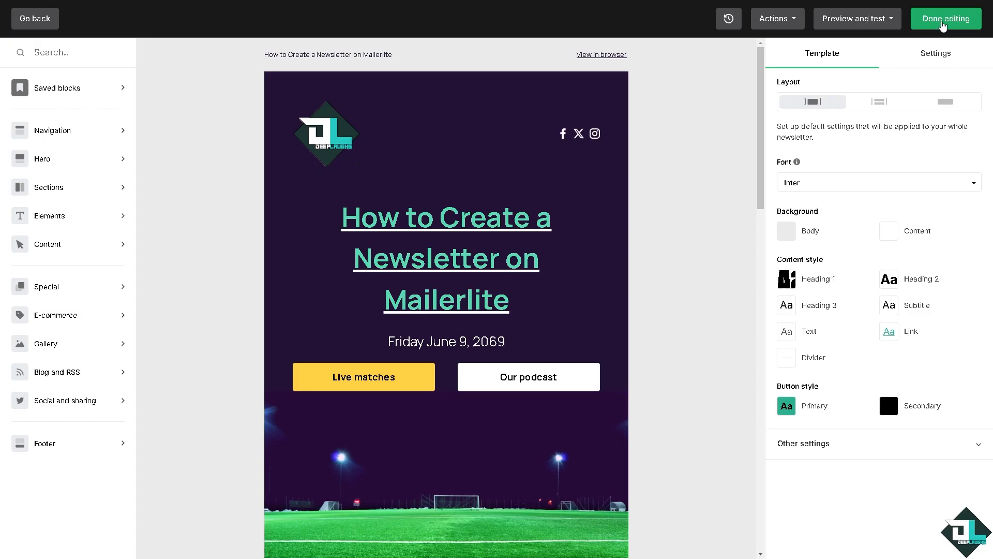
Step: Finish editing and review the campaign details and the scheduling options on the Review and schedule page
click(945, 23)
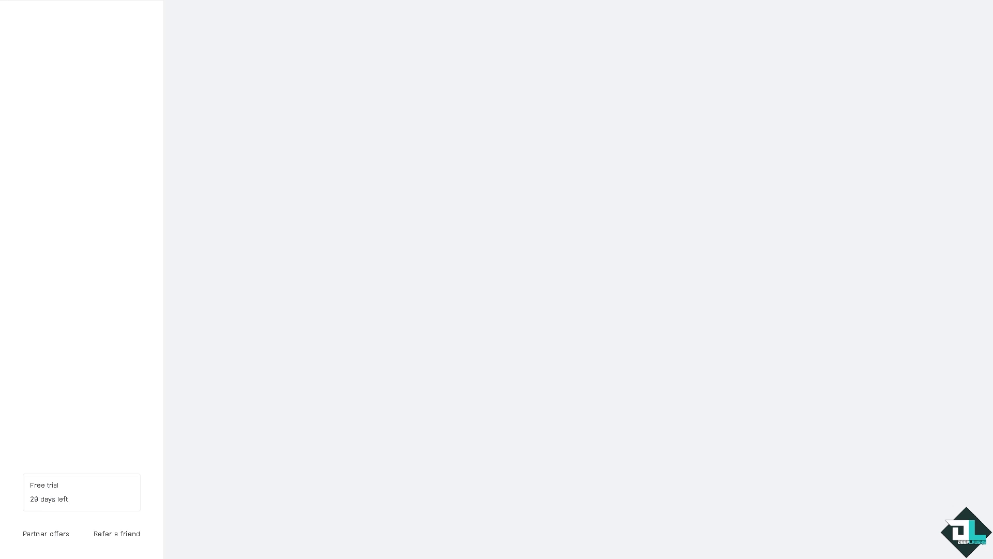
scroll(222, 339, down, 2)
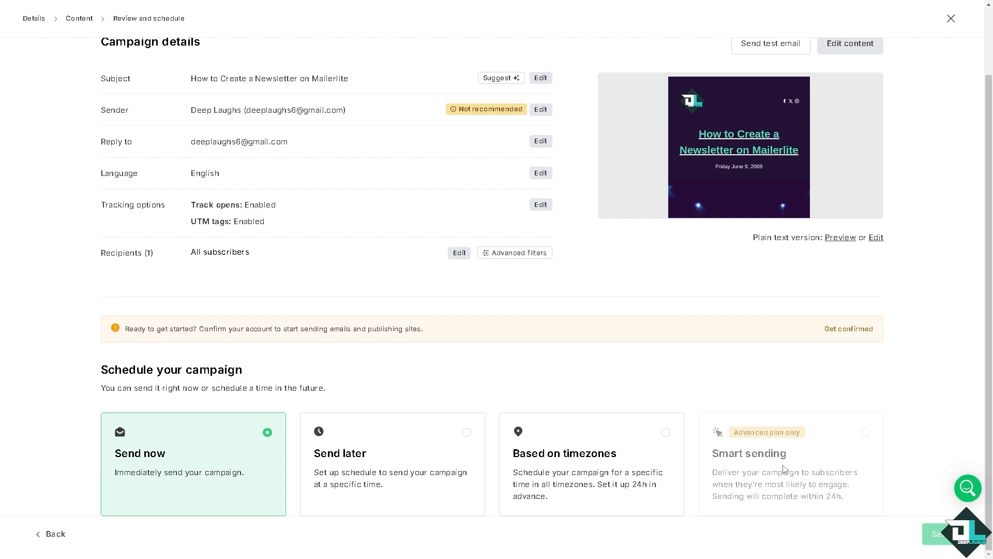
scroll(825, 426, up, 2)
scroll(825, 425, down, 2)
scroll(716, 399, up, 1)
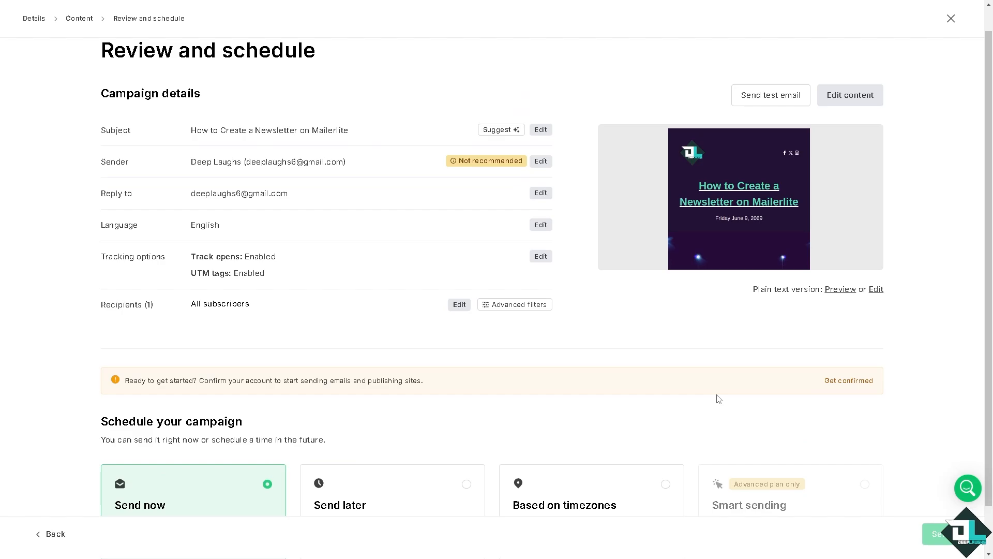
scroll(290, 444, down, 1)
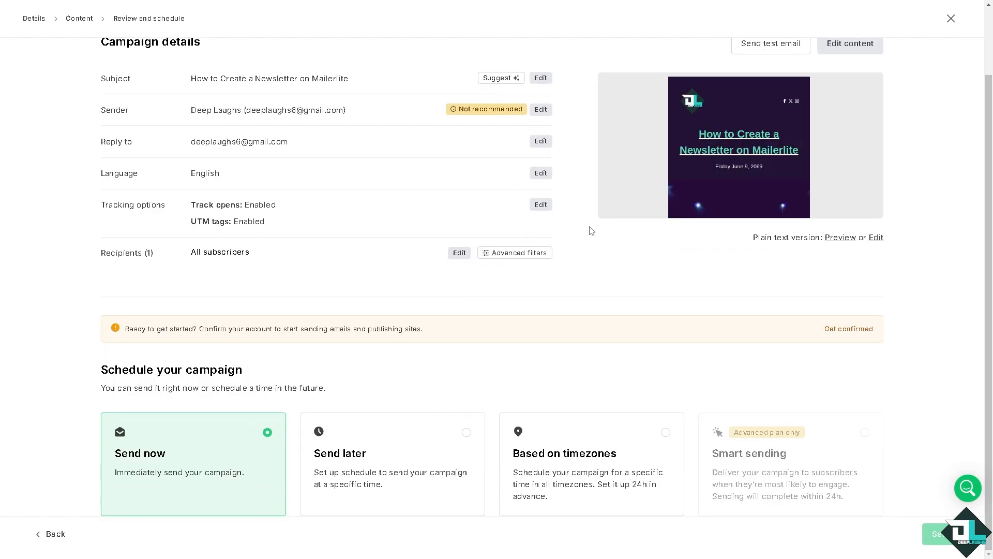
mouse_move(715, 194)
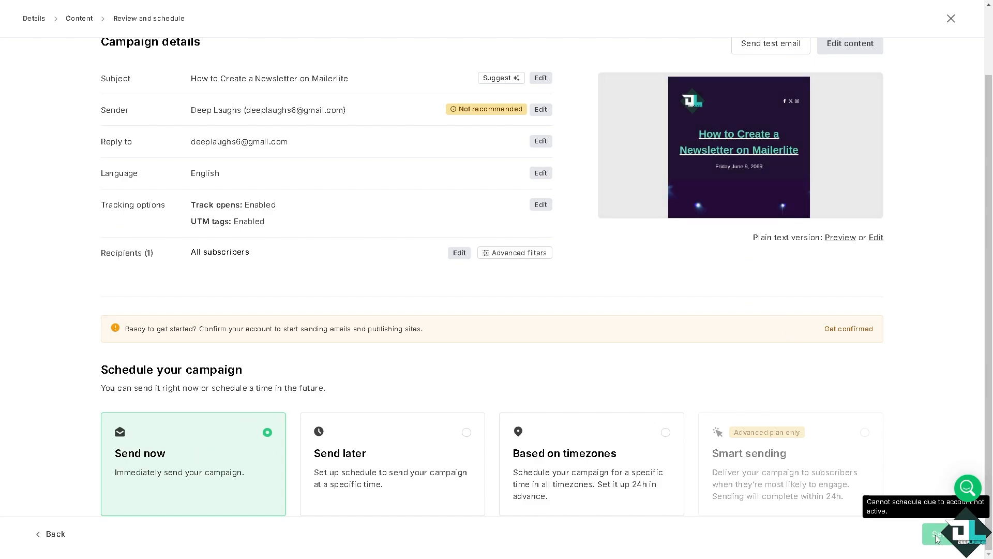
scroll(500, 284, up, 2)
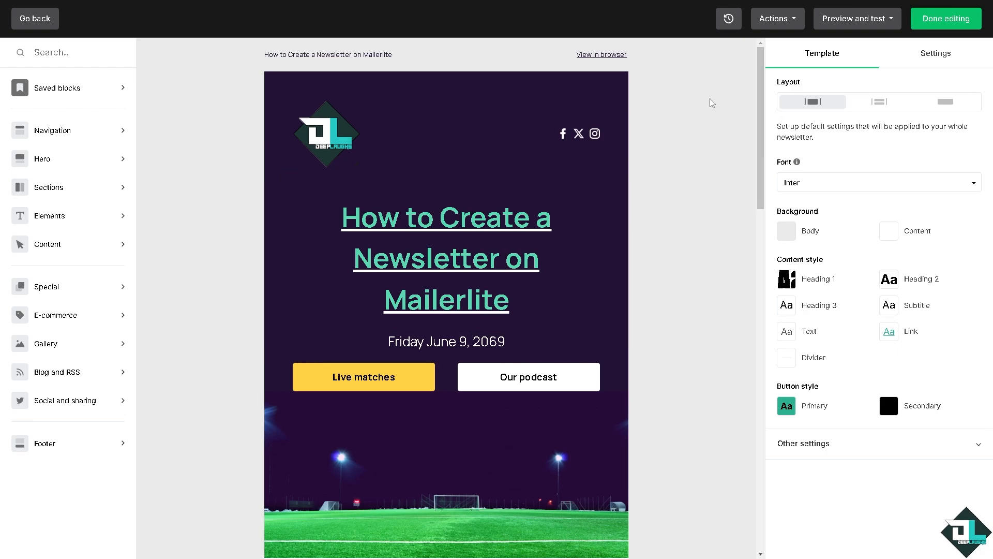
Step: Save the newsletter design as a template named "NEWSLETTER CAMPAIGN TEMPLATE" and continue editing
click(795, 21)
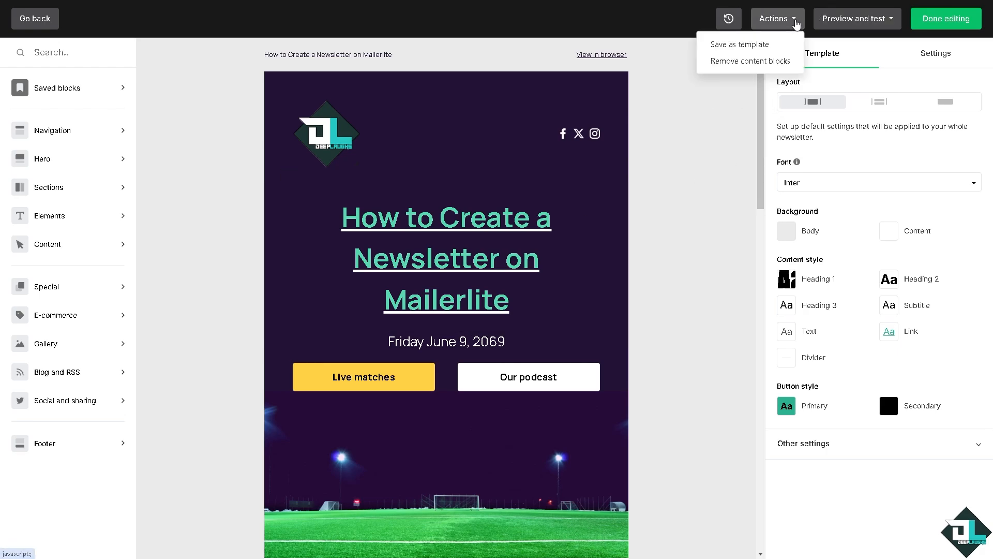
click(758, 49)
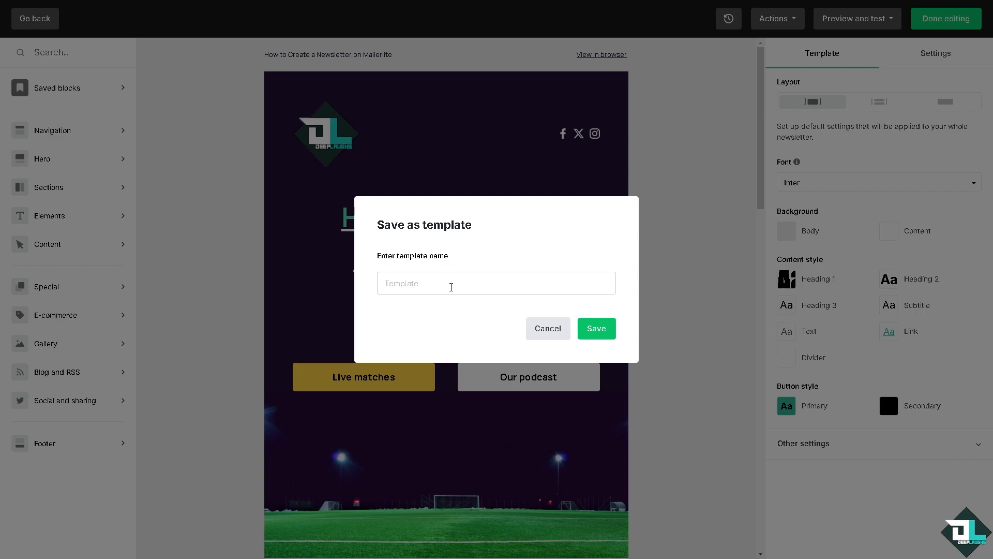
click(452, 285)
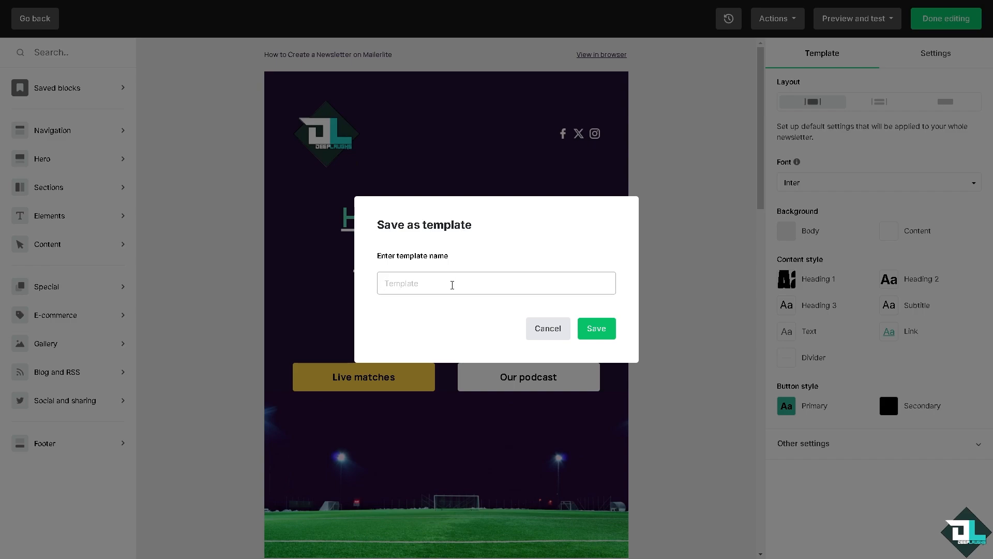
text(NEWSLETTER TEMPLATE)
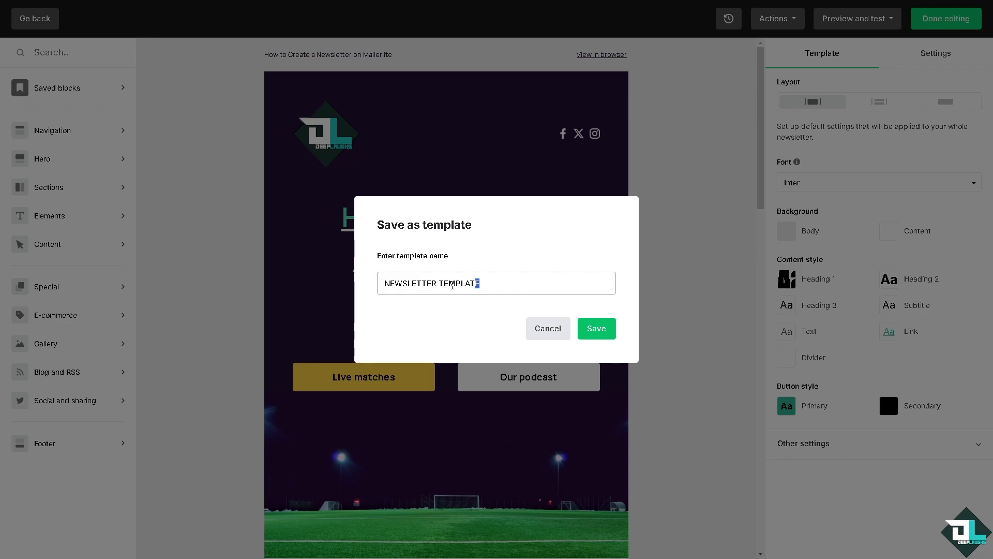
key(Left)
text(CAMPAIGN)
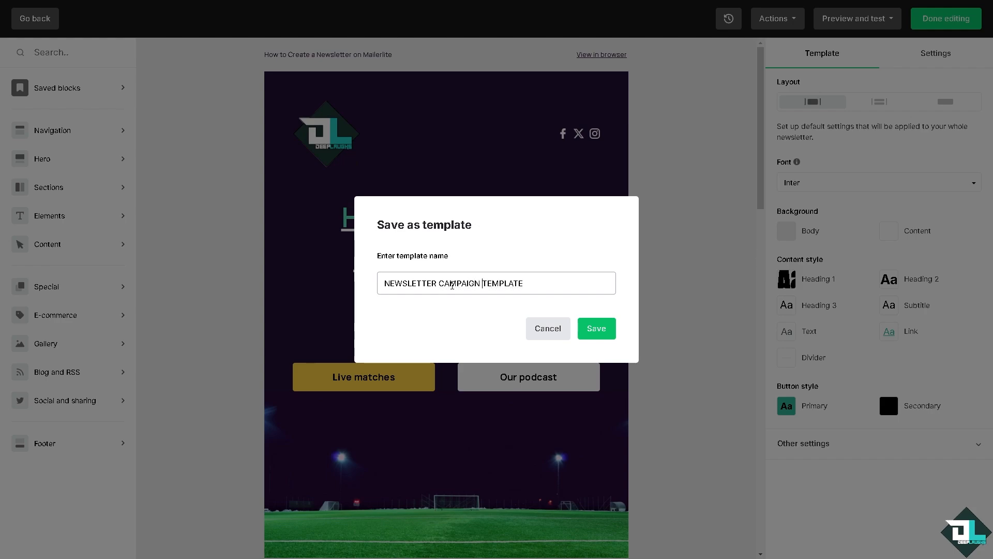
click(605, 335)
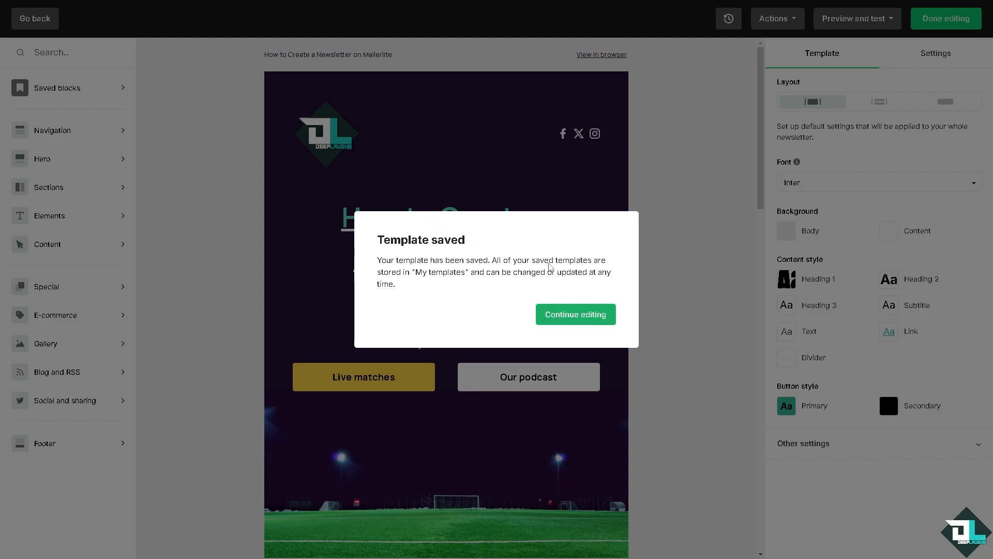
click(574, 314)
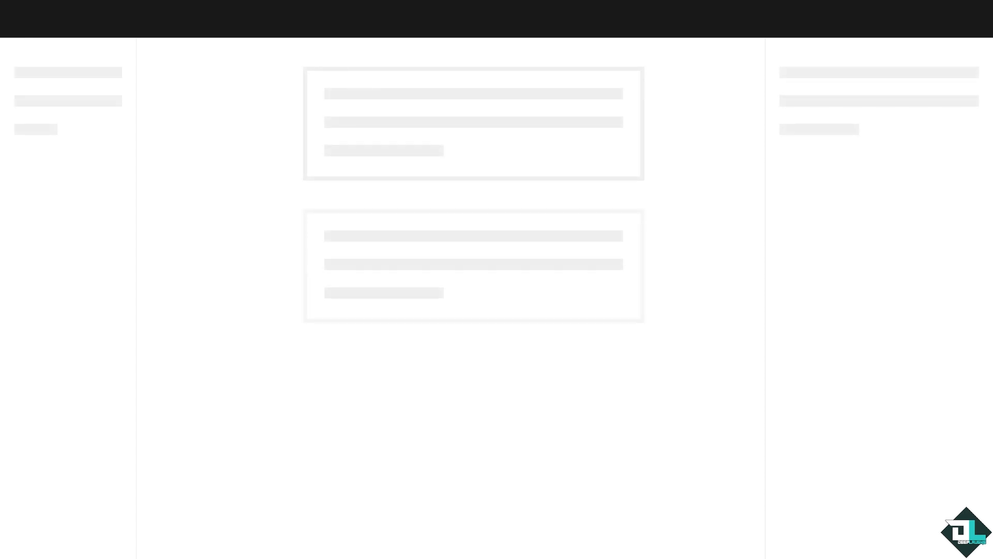